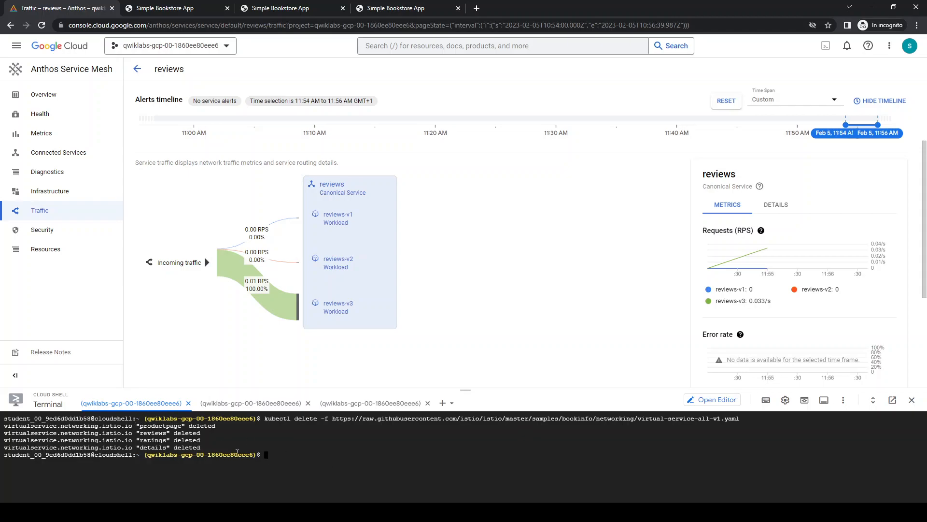
# Check the output of the second and third Cloud Shell sessions, and return to the first session
pyautogui.click(261, 403)
pyautogui.click(360, 403)
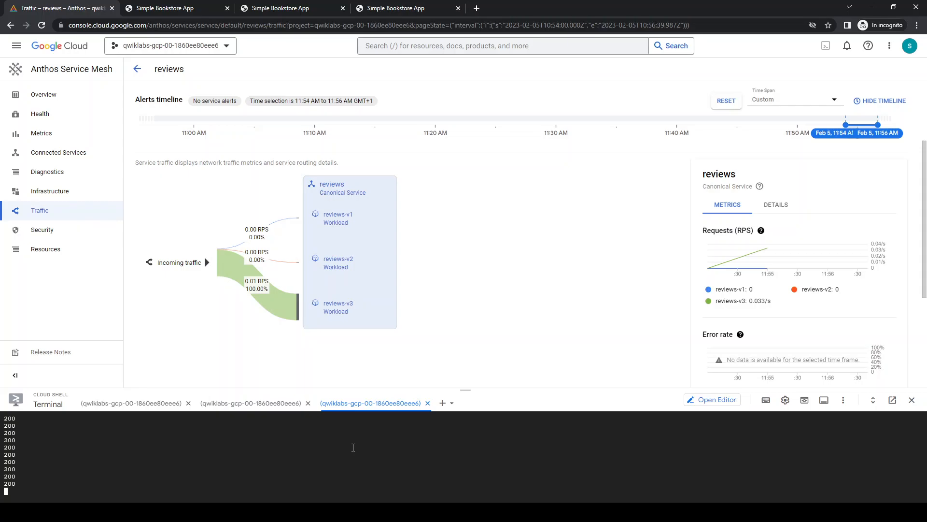
pyautogui.click(269, 404)
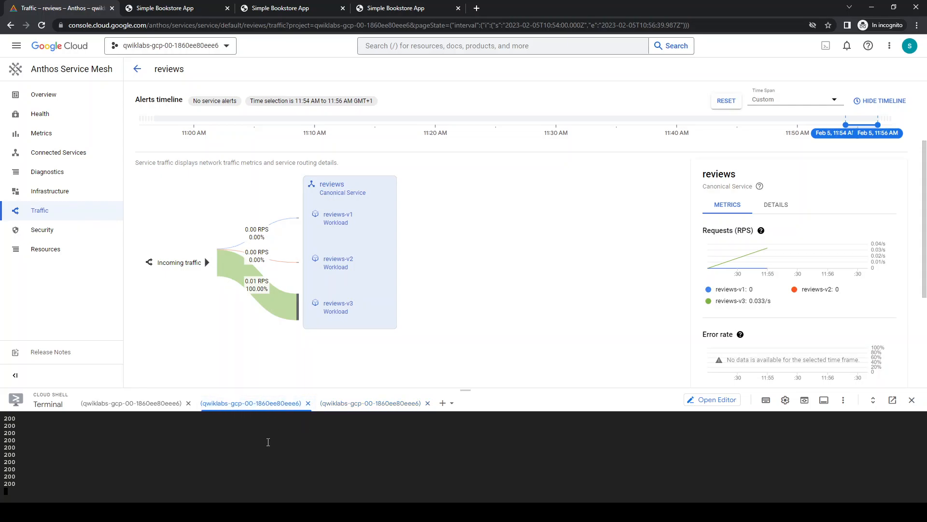
pyautogui.click(128, 403)
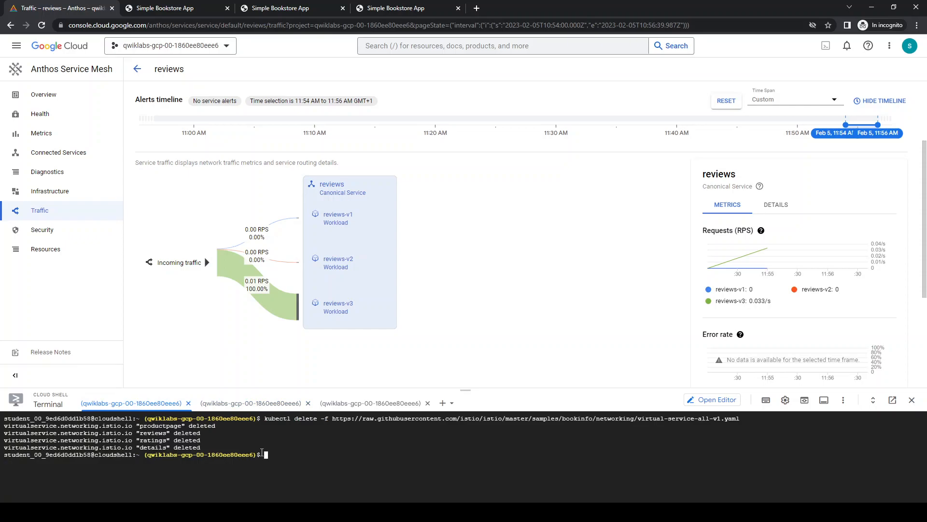
# Clear the first terminal session with the clear command, without rerunning the previous kubectl delete command
pyautogui.tripleClick(302, 439)
pyautogui.click(319, 461)
pyautogui.hotkey('ctrl', 'l')
pyautogui.press('Up')
pyautogui.hotkey('ctrl', 'c')
pyautogui.write('clea')
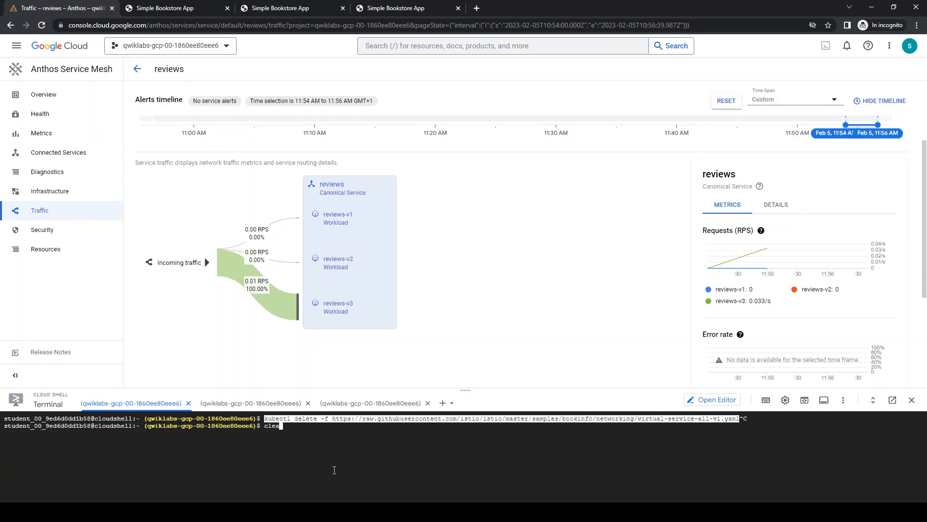
pyautogui.write('r')
pyautogui.press('Return')
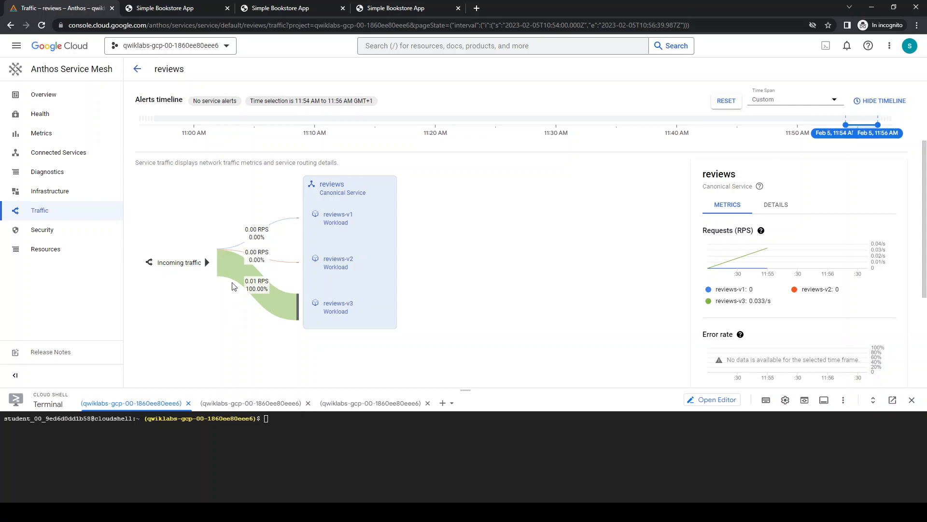
# Apply virtual-service-all-v1.yaml from the Istio bookinfo networking samples on GitHub with kubectl, and open the manifest's link in a separate browser tab
pyautogui.moveTo(234, 289)
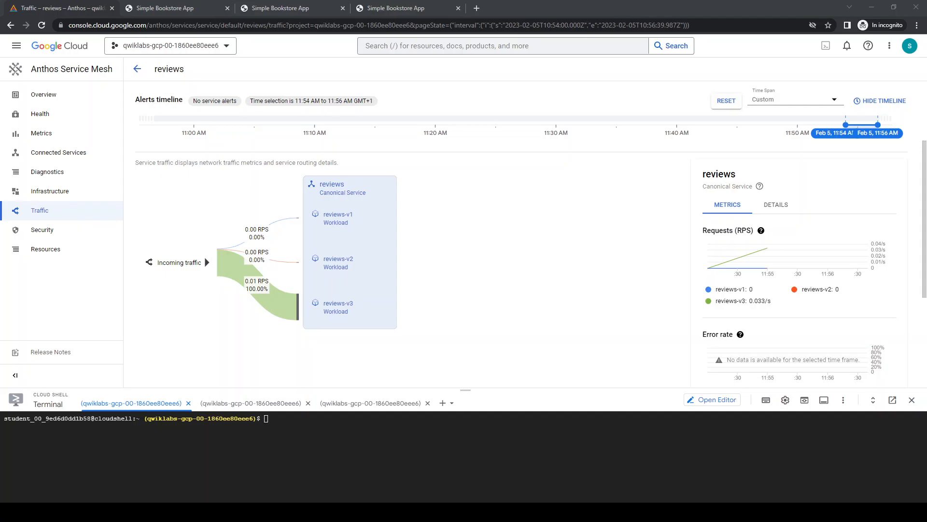
pyautogui.click(263, 421)
pyautogui.hotkey('ctrl', 'v')
pyautogui.press('Return')
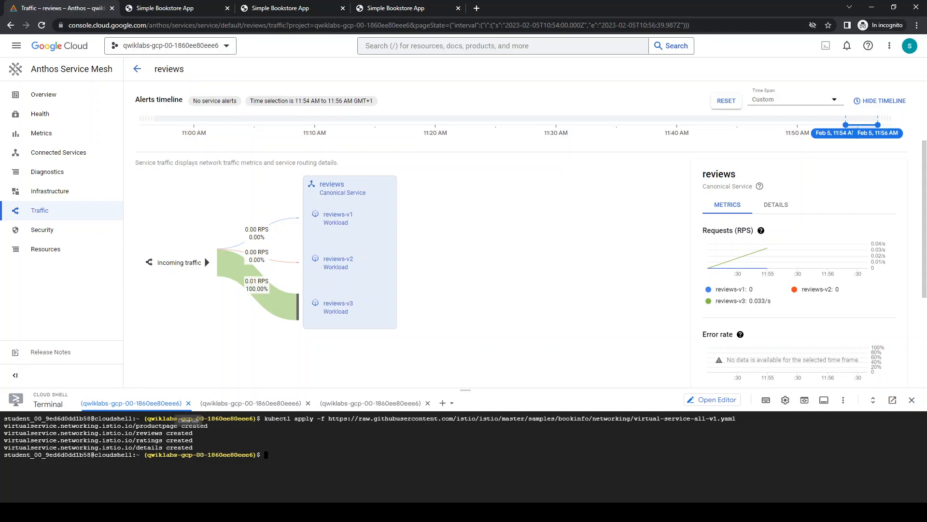
pyautogui.click(697, 420)
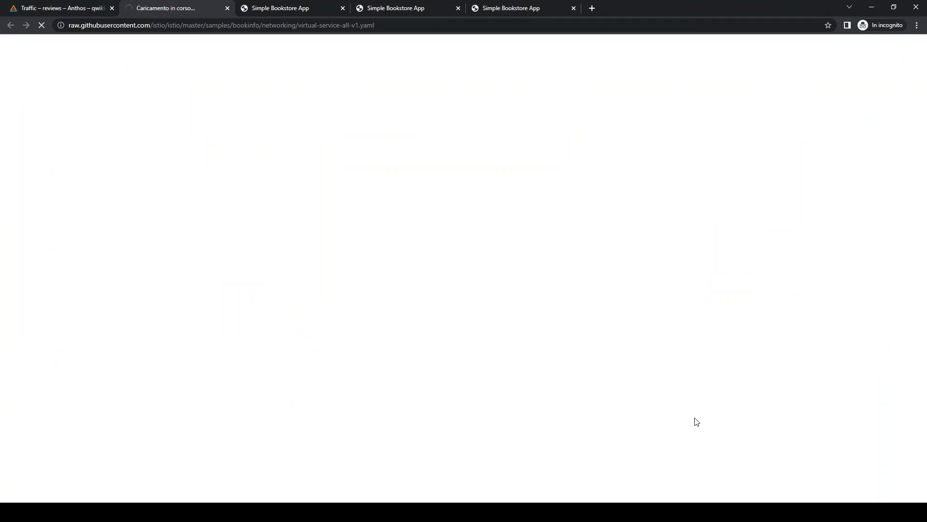
pyautogui.click(82, 11)
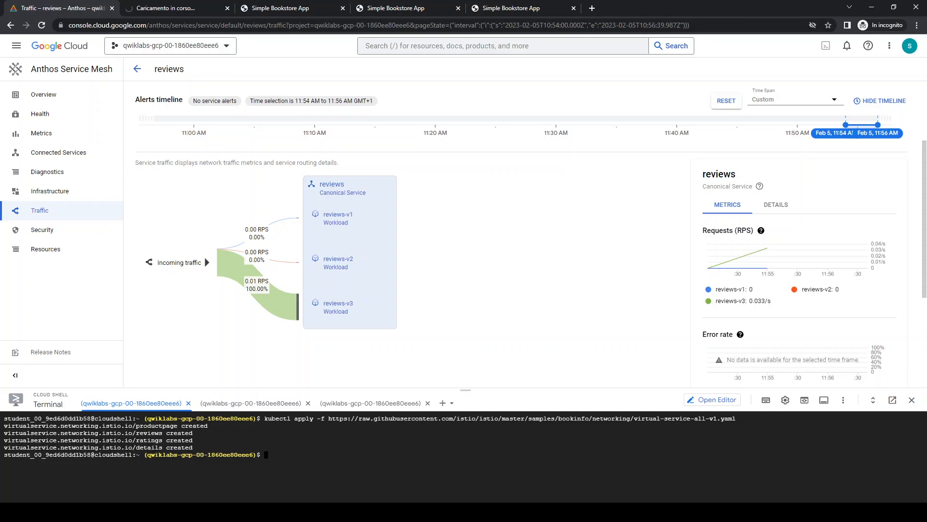
# Enlarge the terminal and apply a networking.istio.io/v1alpha3 VirtualService named reviews that routes host reviews to subset v2, using kubectl apply with an EOF block
pyautogui.hotkey('alt', 'Tab')
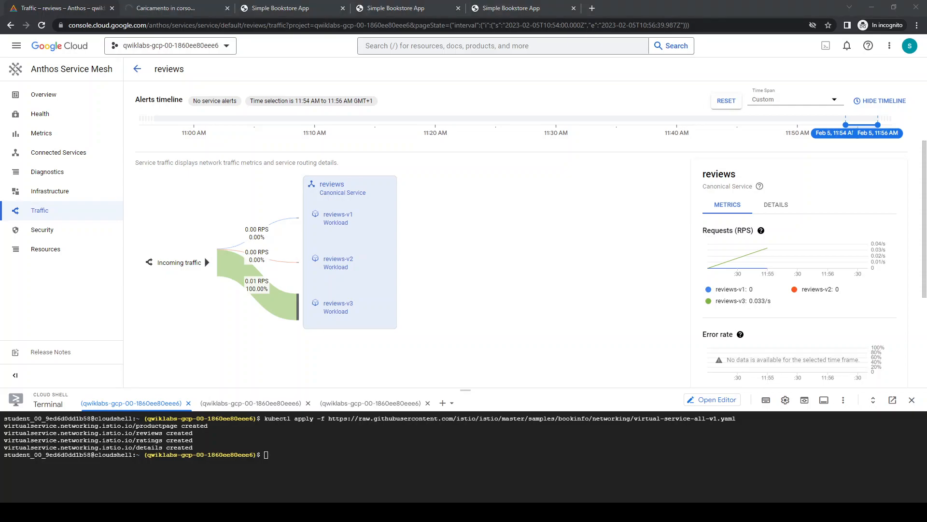
pyautogui.hotkey('alt', 'Tab')
pyautogui.moveTo(378, 389); pyautogui.dragTo(381, 289)
pyautogui.hotkey('ctrl', 'l')
pyautogui.hotkey('ctrl', 'v')
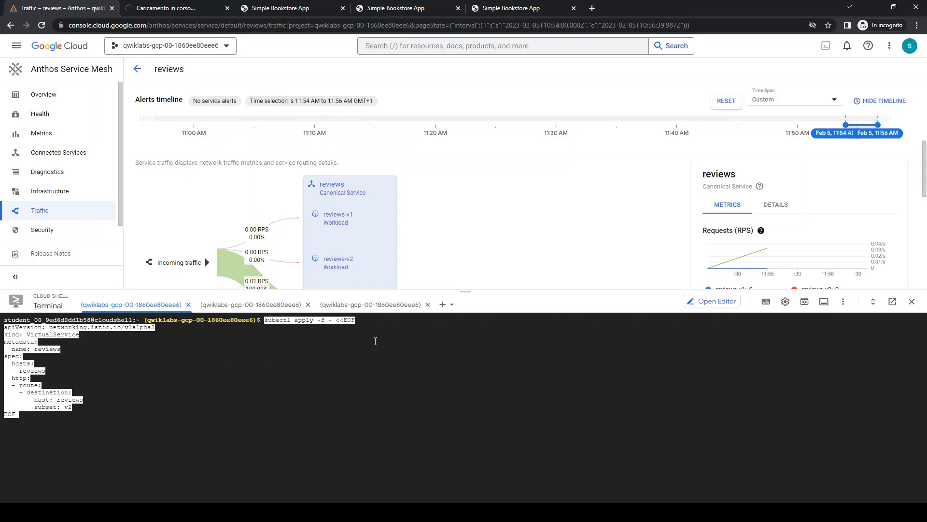
pyautogui.press('Return')
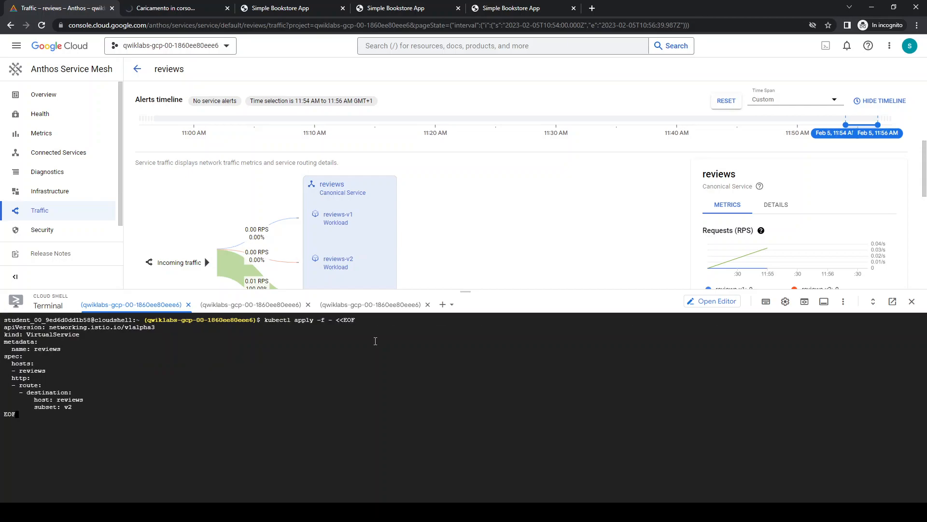
pyautogui.press('Return')
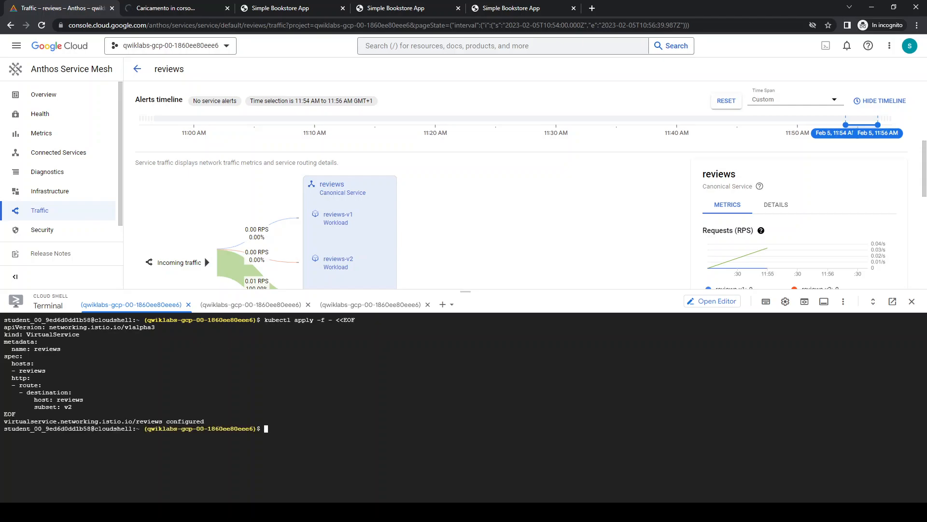
# Apply a ratings VirtualService with a 2s fixed delay on 100 percent of requests, routed to subset v1, and clear and shrink the terminal
pyautogui.hotkey('alt', 'Tab')
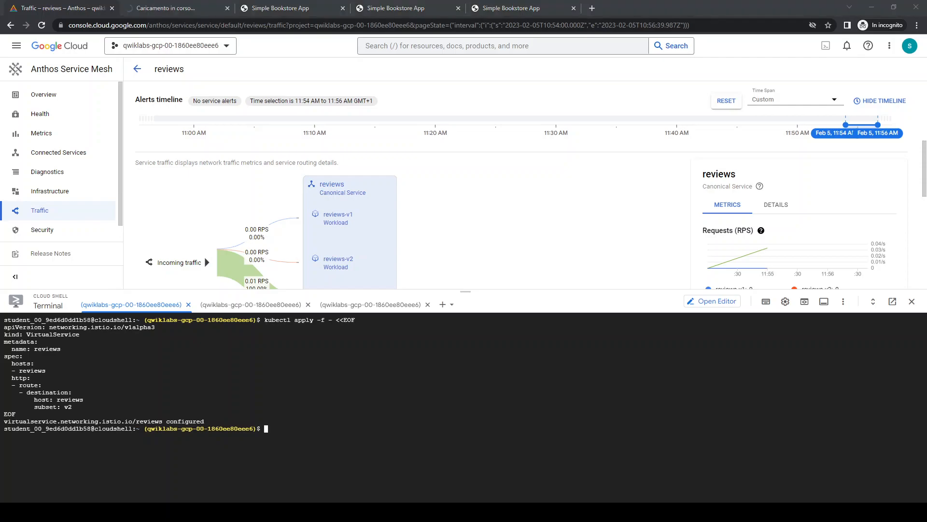
pyautogui.click(375, 469)
pyautogui.hotkey('ctrl', 'l')
pyautogui.write('kubectl apply -f - <<EOF apiVersion: networking.istio.io/v1alpha3 kind: VirtualService metadata:   name: ratings spec:   hosts:   - ratings   http:   - fault:       delay:         percent: 100         fixedDelay: 2s     route:     - destination:         host: ratings         subset: v1 EOF')
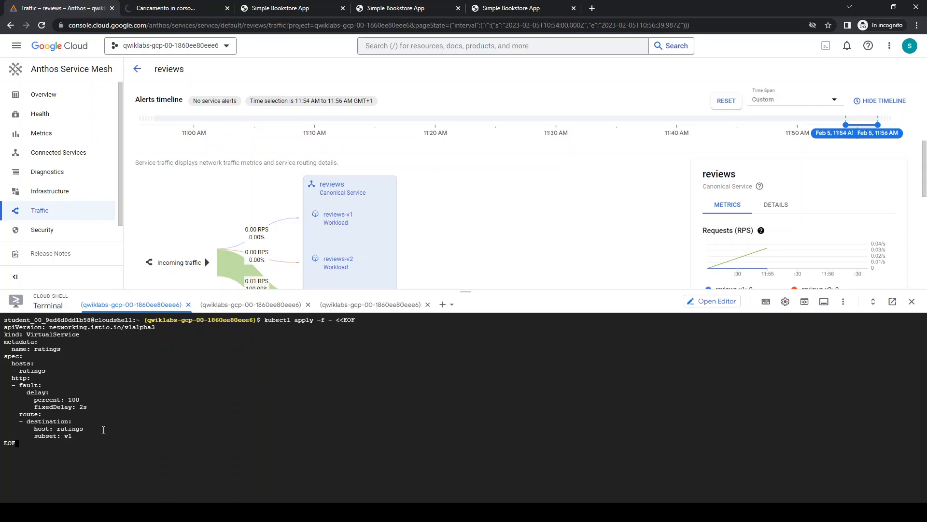
pyautogui.press('Return')
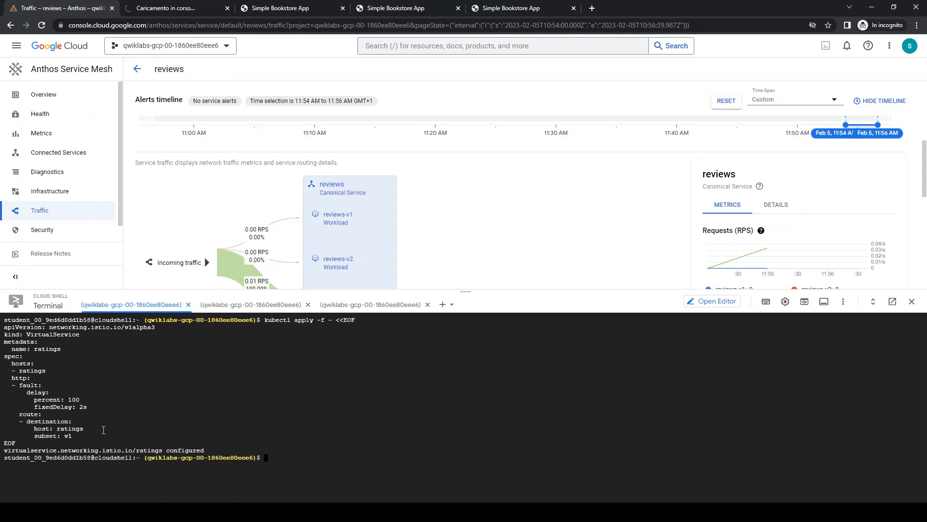
pyautogui.hotkey('ctrl', 'l')
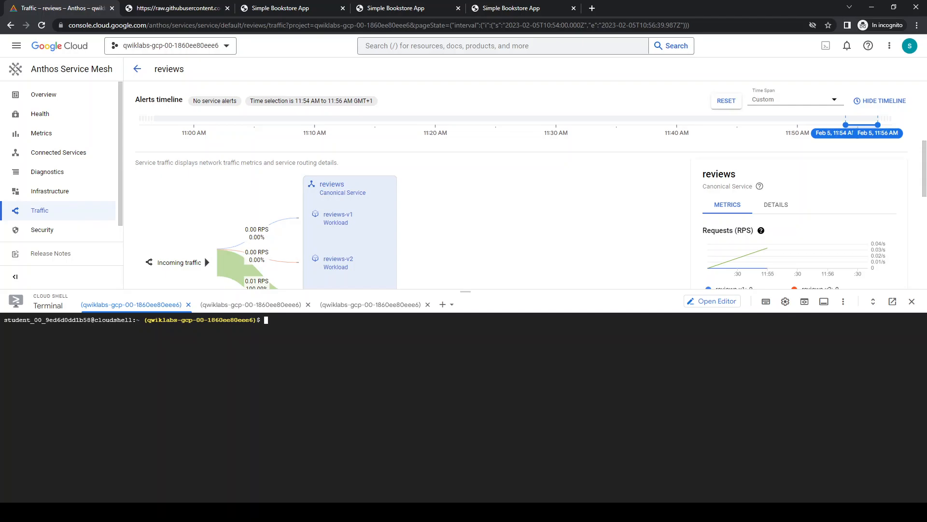
pyautogui.moveTo(491, 291); pyautogui.dragTo(485, 387)
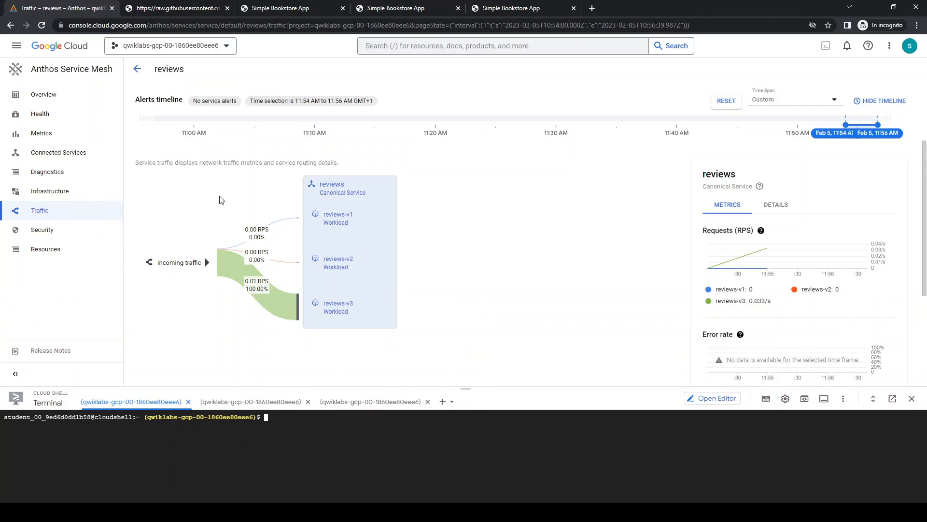
pyautogui.click(66, 78)
pyautogui.click(294, 409)
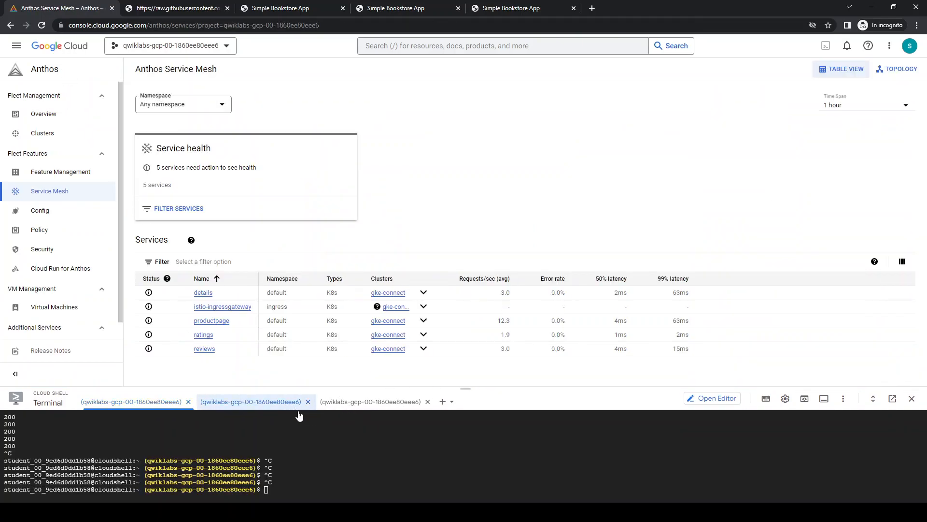
pyautogui.hotkey('ctrl', 'l')
pyautogui.press('Up')
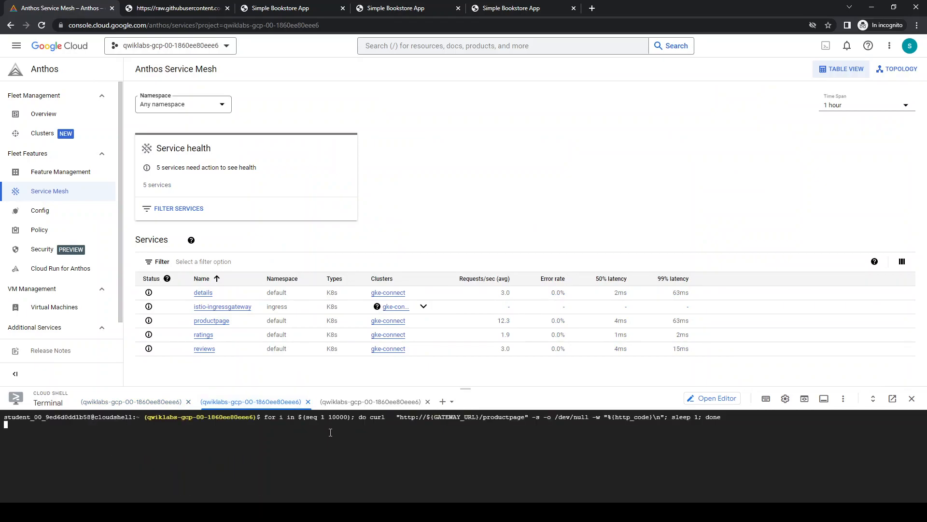
pyautogui.click(362, 401)
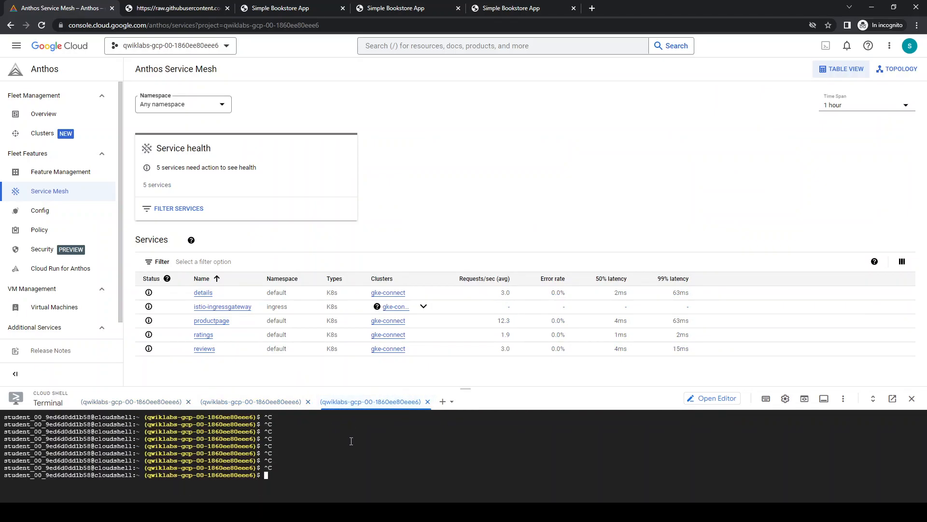
pyautogui.hotkey('ctrl', 'l')
pyautogui.press('Up')
pyautogui.press('Return')
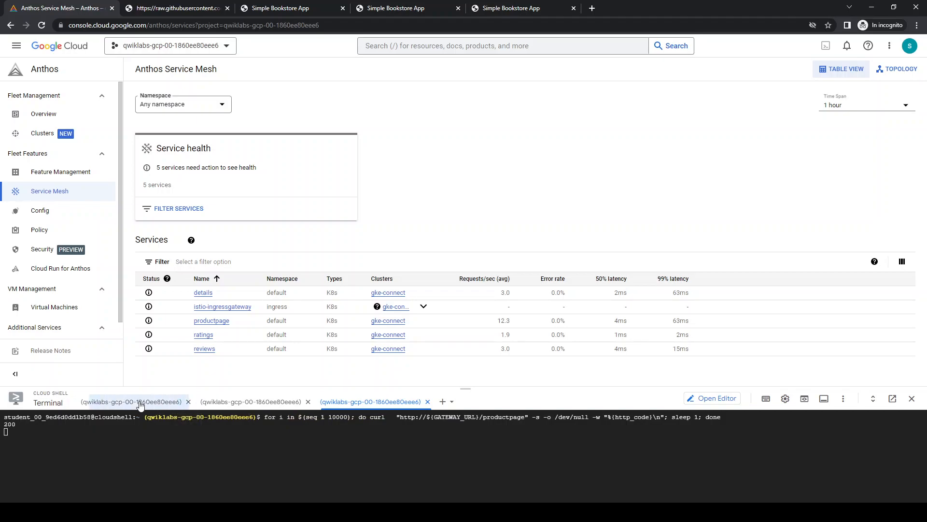
# Reload the product page in the first two Simple Bookstore App browser tabs
pyautogui.click(297, 9)
pyautogui.hotkey('ctrl', 'l')
pyautogui.press('Return')
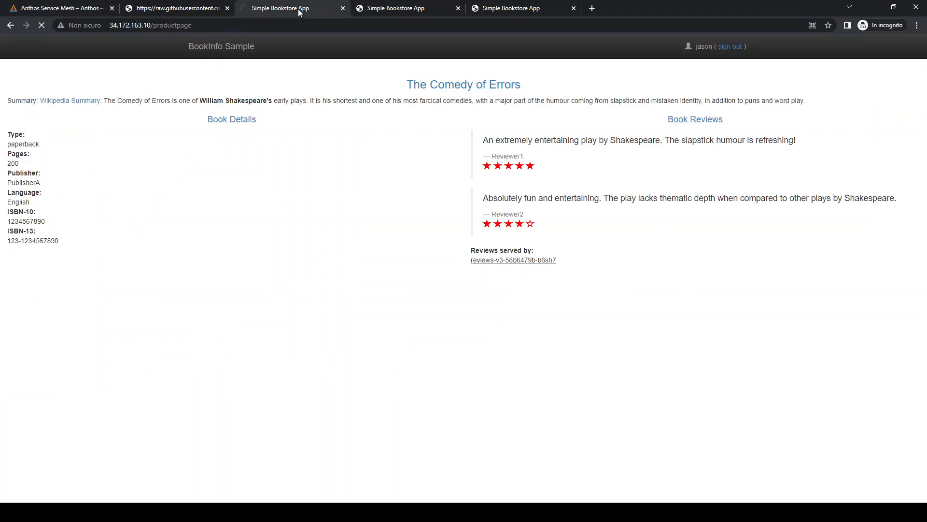
pyautogui.click(397, 9)
pyautogui.hotkey('ctrl', 'l')
pyautogui.press('Return')
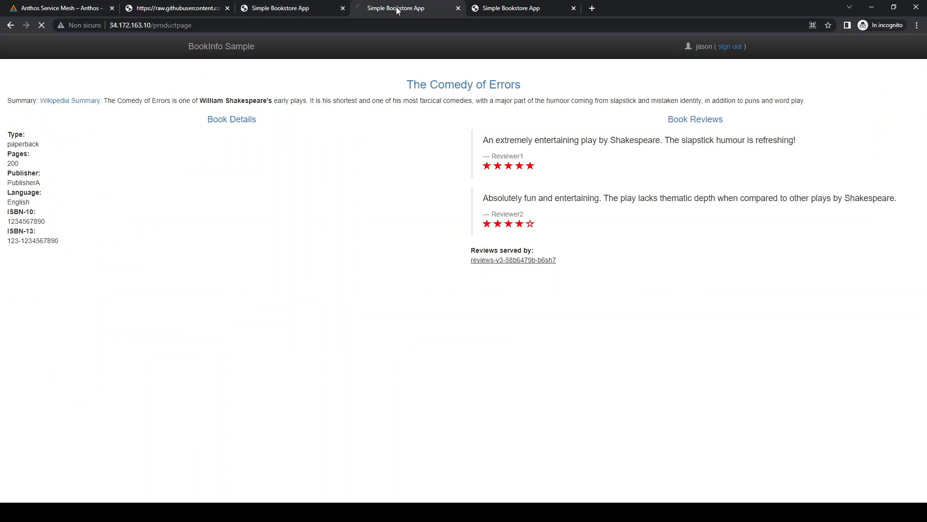
# Close the third Simple Bookstore App tab and the raw virtual-service-all-v1.yaml tab
pyautogui.click(573, 8)
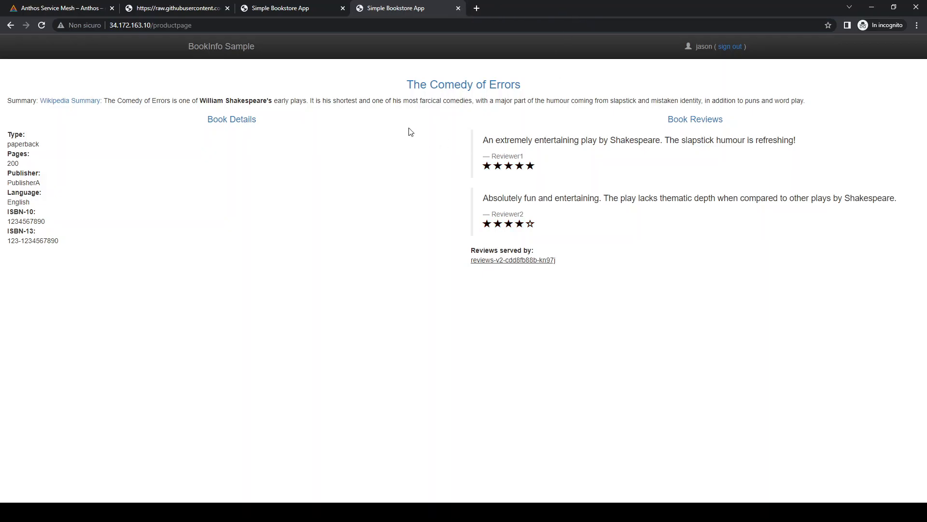
pyautogui.click(196, 9)
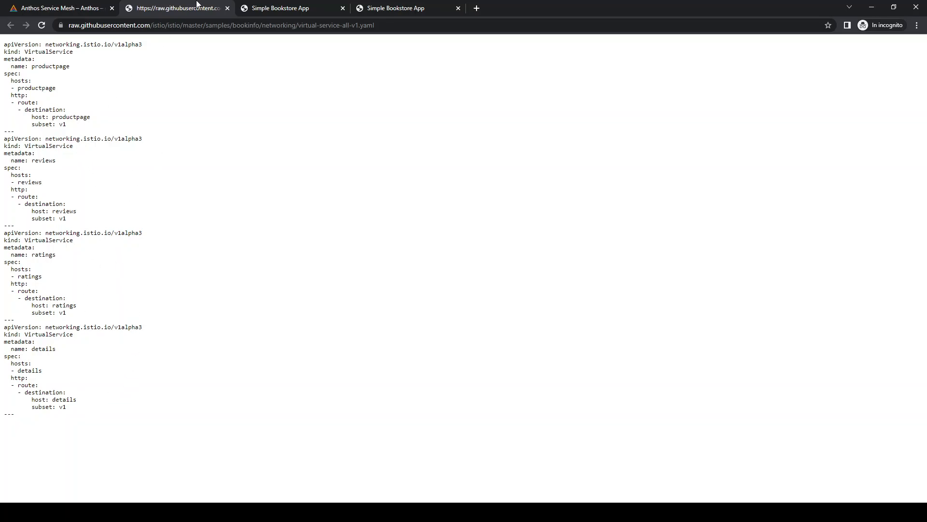
pyautogui.click(228, 8)
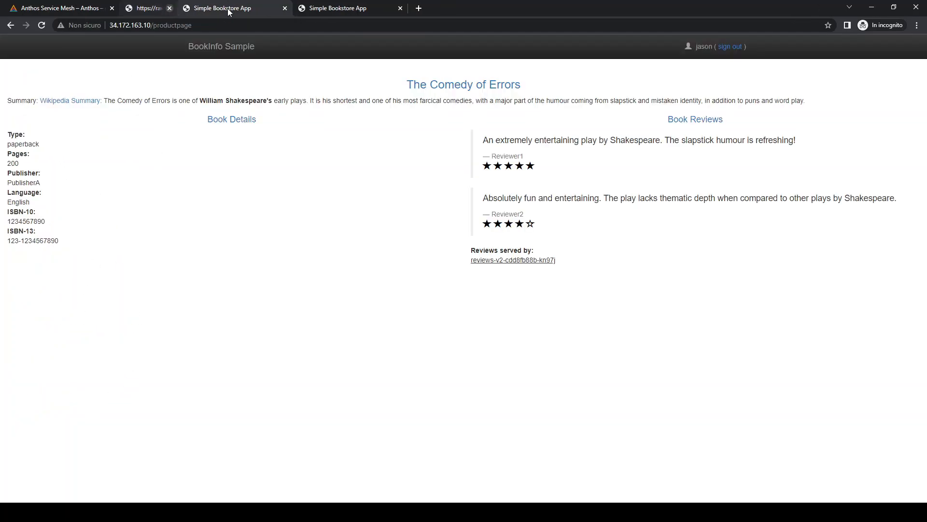
# Open the reviews service's traffic view in the Cloud console and narrow its alerts timeline to 11:58 AM to 12:00 PM
pyautogui.click(92, 11)
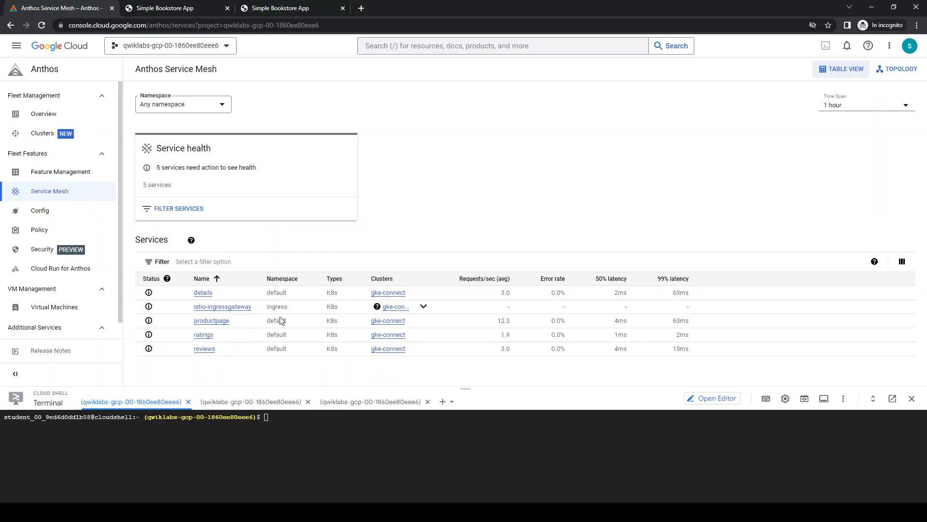
pyautogui.click(202, 354)
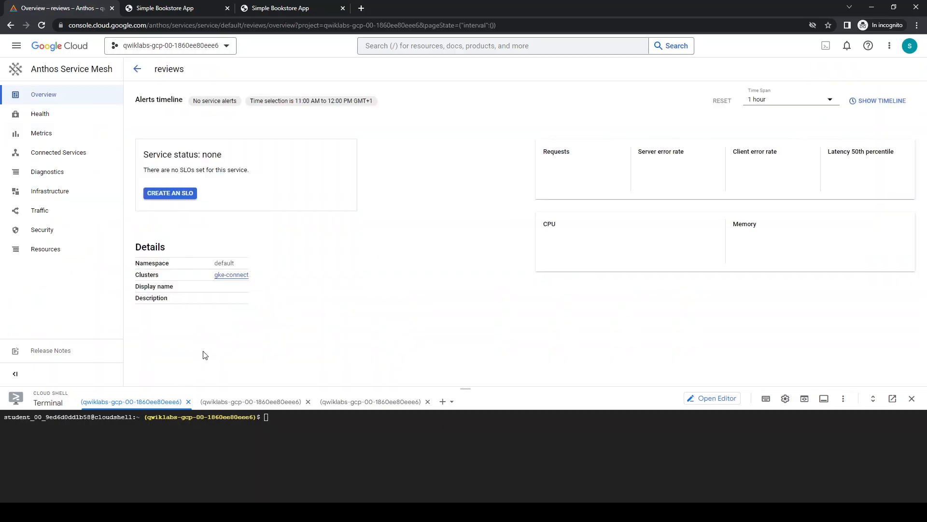
pyautogui.click(53, 217)
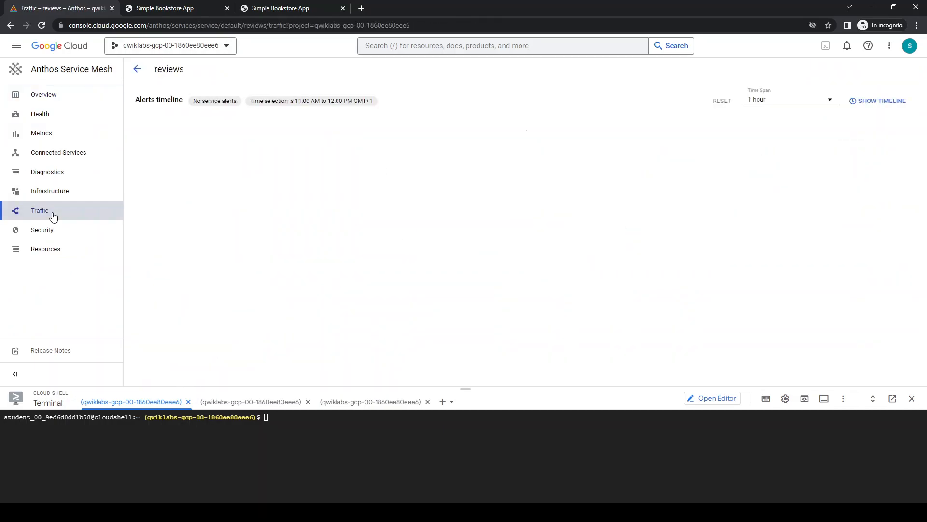
pyautogui.click(882, 102)
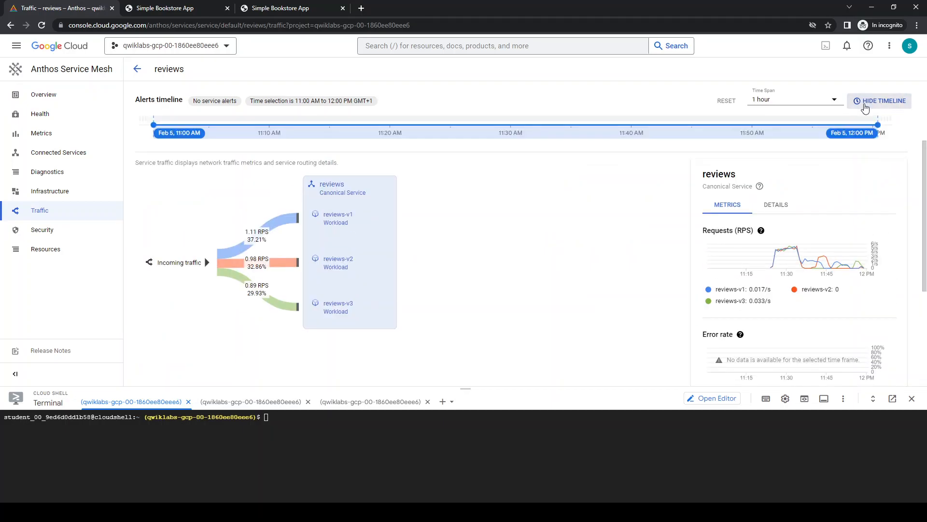
pyautogui.moveTo(154, 125); pyautogui.dragTo(848, 125)
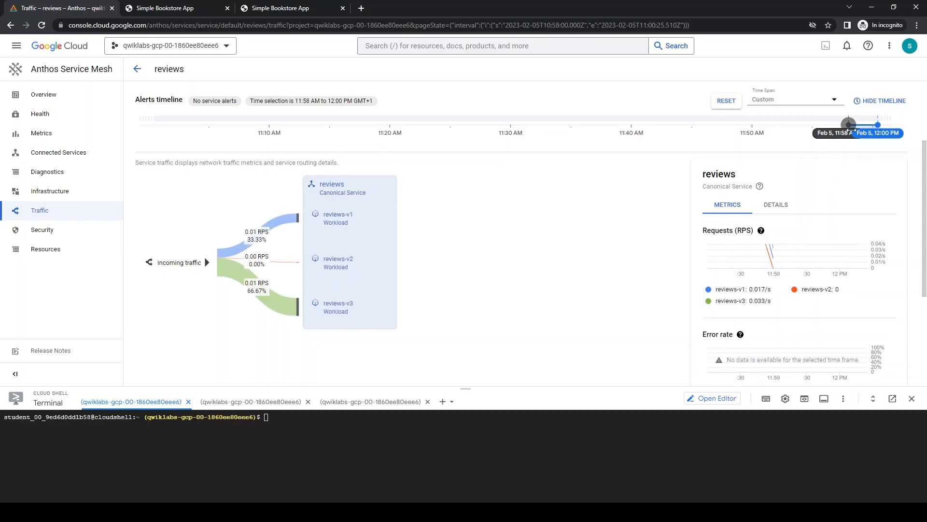
# Examine the reviews-v1 and reviews-v3 traffic splits and open the reviews service's infrastructure metrics
pyautogui.moveTo(294, 226)
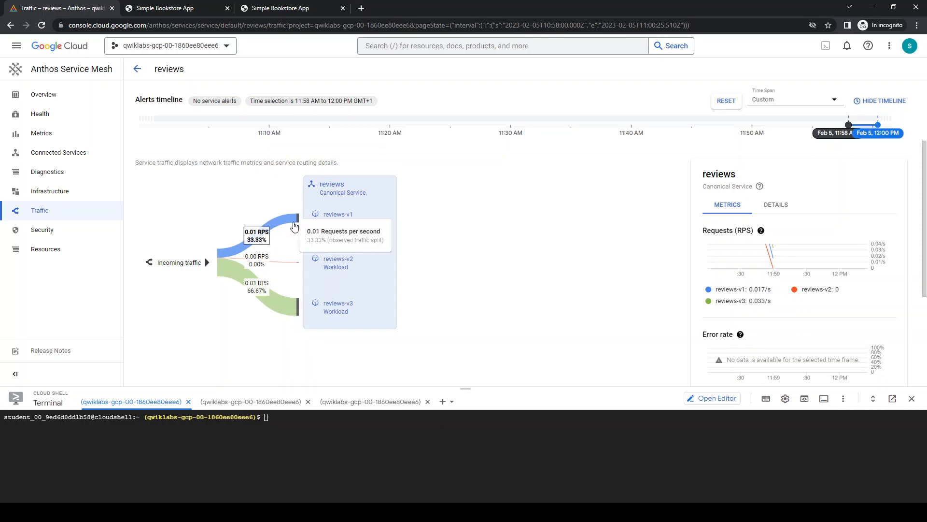
pyautogui.moveTo(267, 302)
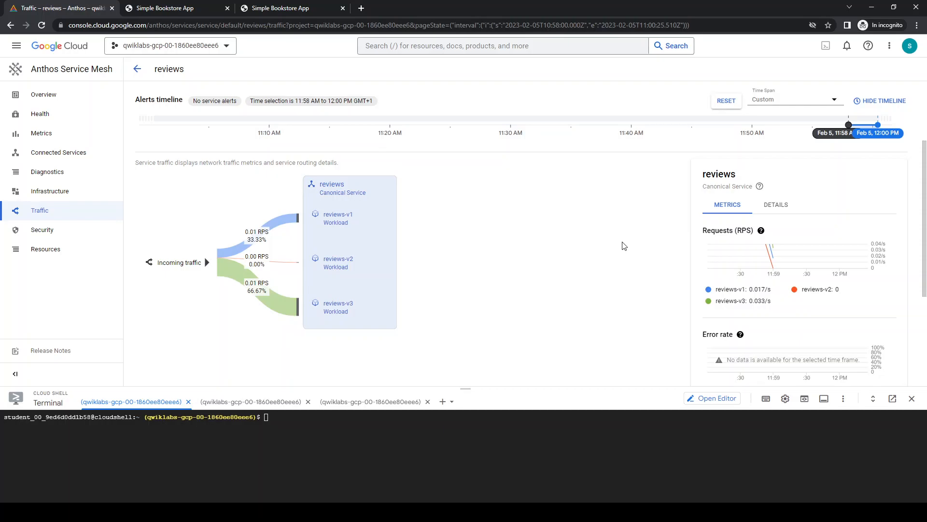
pyautogui.click(64, 193)
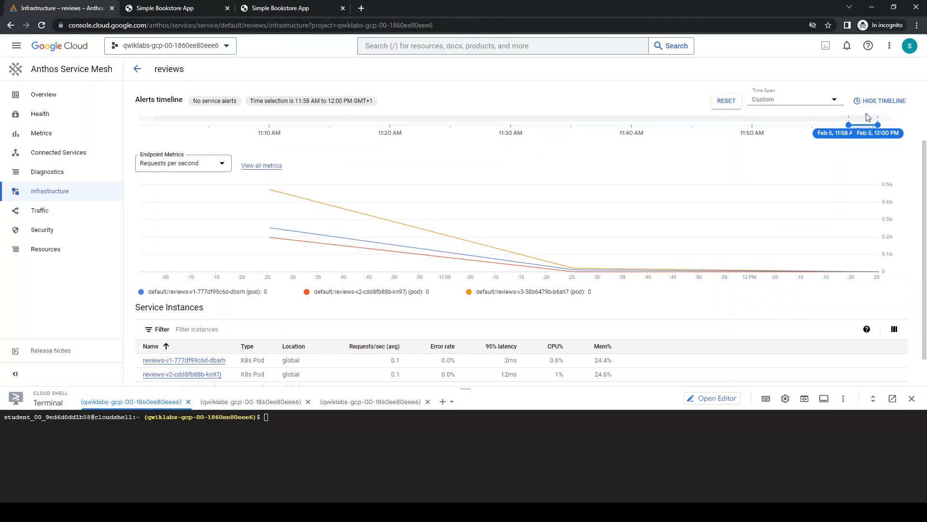
# Reset the alerts timeline on the reviews infrastructure metrics and narrow it again to 11:58 AM to 12:00 PM
pyautogui.click(726, 102)
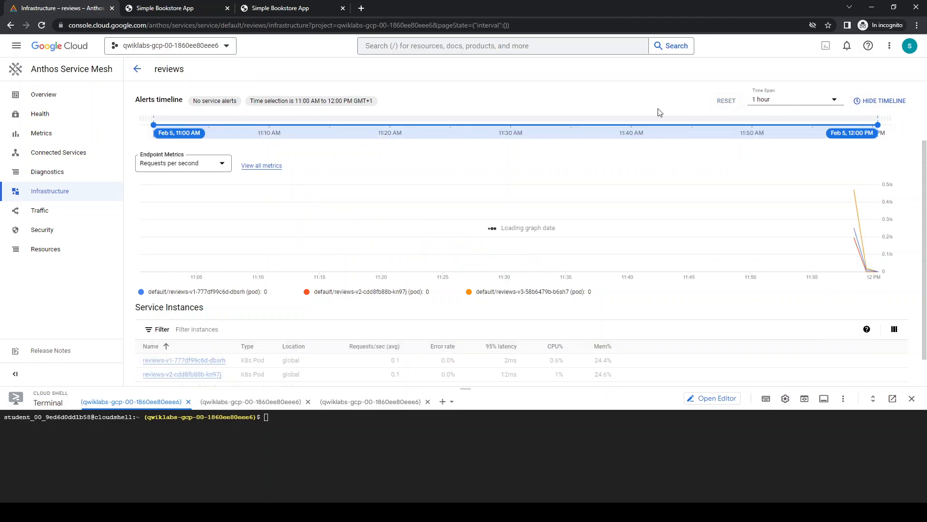
pyautogui.moveTo(153, 124); pyautogui.dragTo(854, 124)
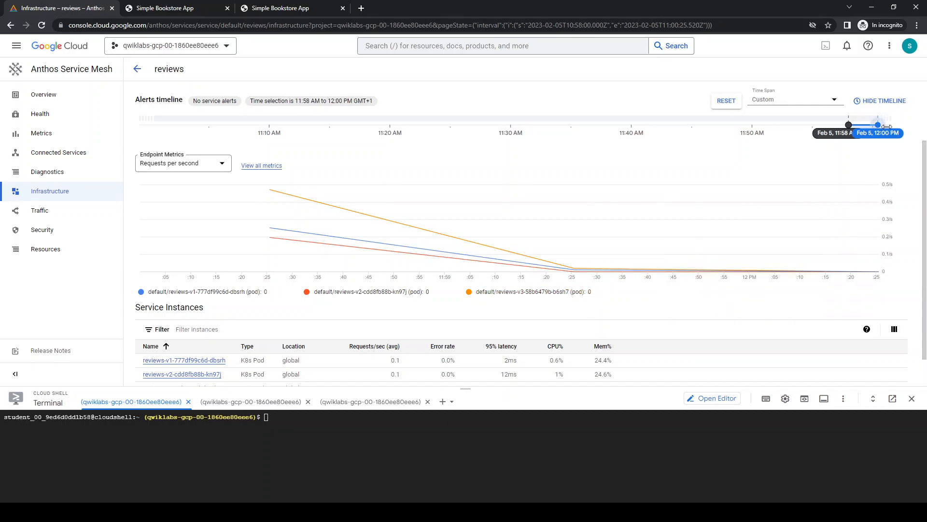
pyautogui.scroll(-1, 759, 322)
pyautogui.scroll(1, 758, 322)
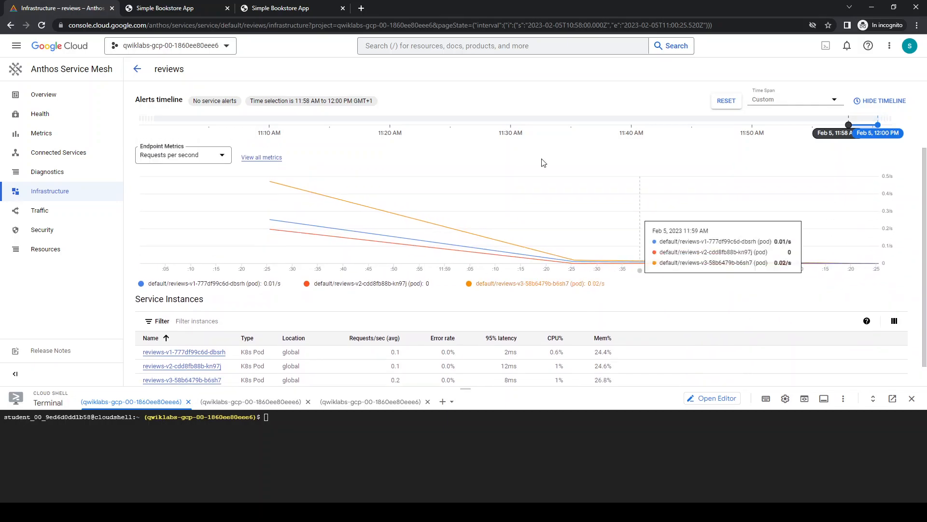
# Reload the product page in both Simple Bookstore App browser tabs
pyautogui.click(288, 9)
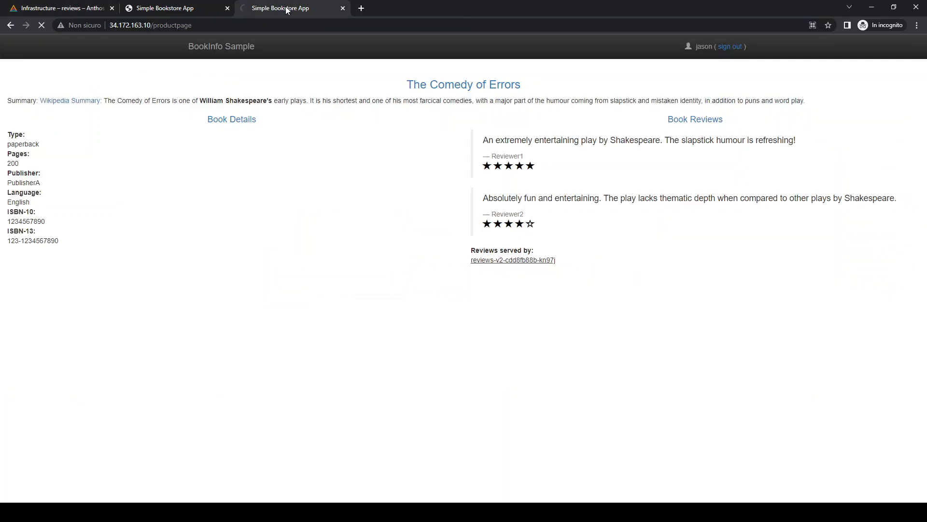
pyautogui.click(187, 9)
pyautogui.press('F5')
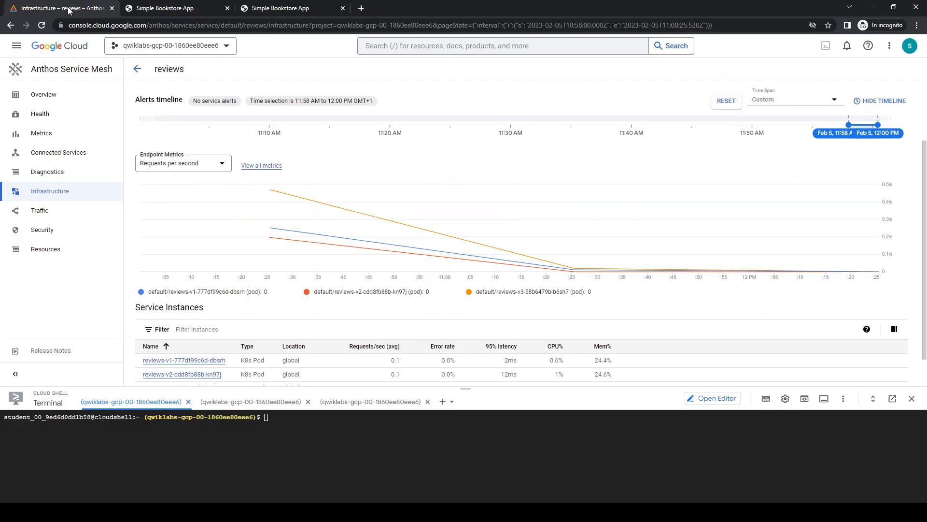
# Return to the Cloud console, open the reviews service's traffic view and reset its alerts timeline to the 1 hour span
pyautogui.scroll(-1, 519, 282)
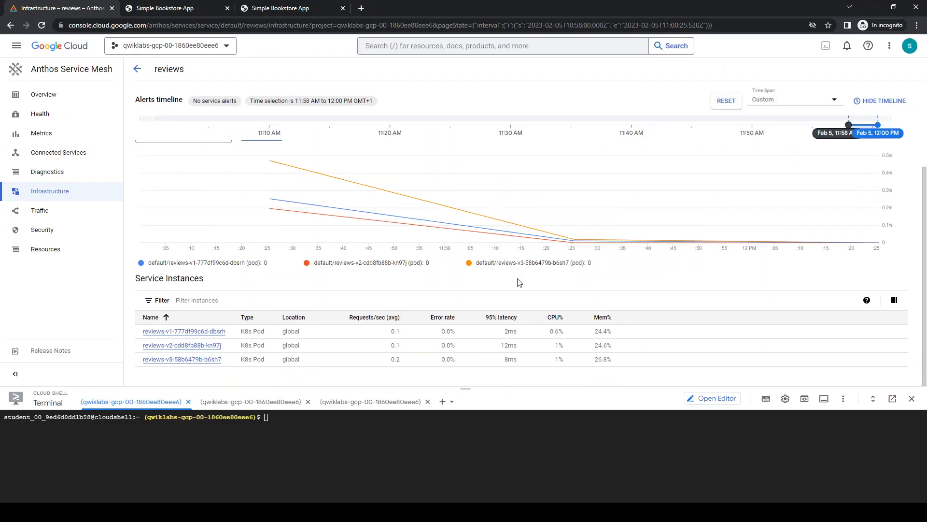
pyautogui.click(44, 210)
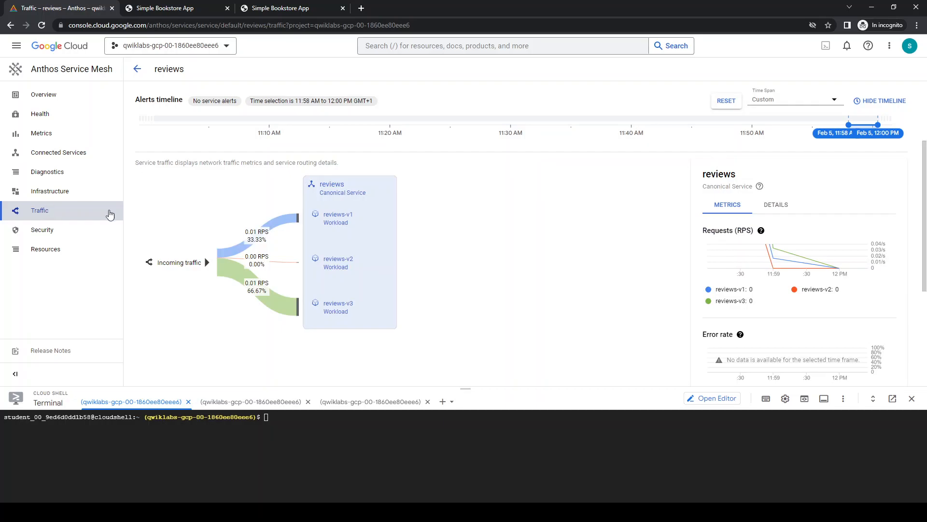
pyautogui.click(725, 101)
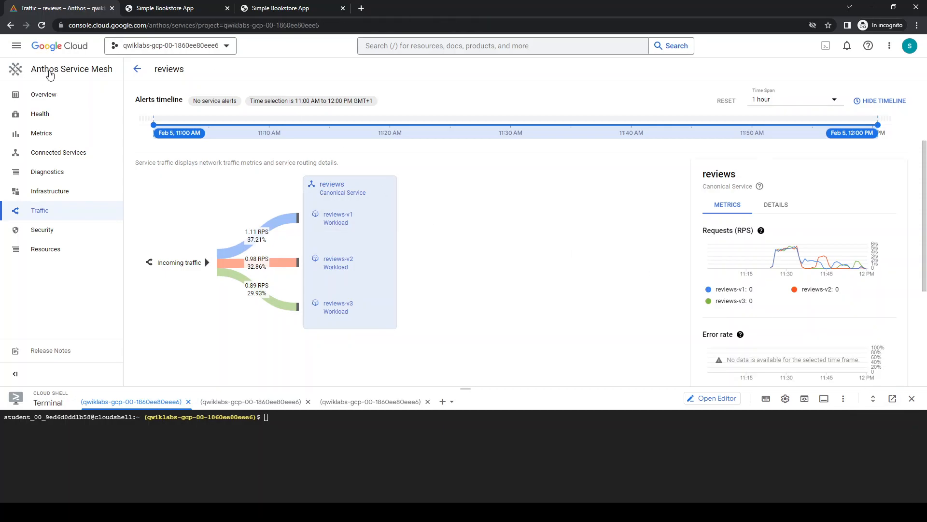
# Open the ratings service's traffic view from the service mesh list and examine its requests, error rate and latency charts
pyautogui.click(49, 73)
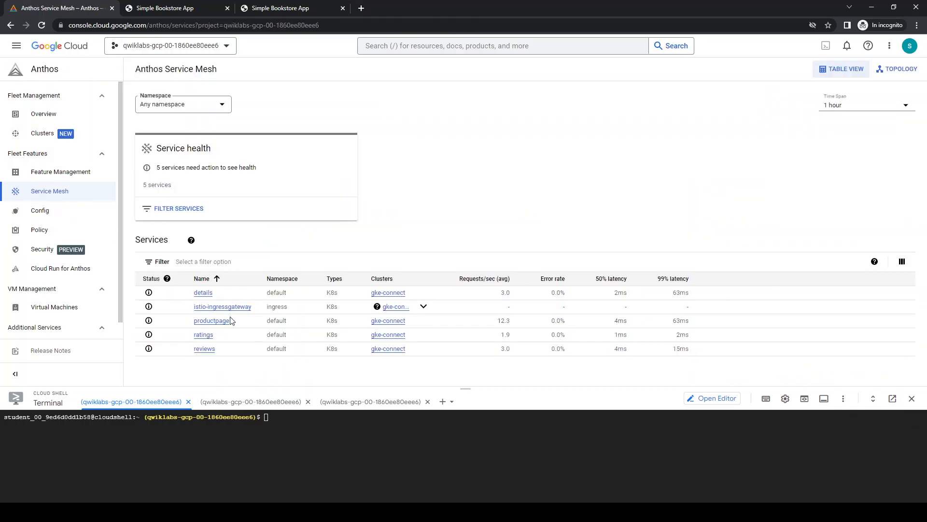
pyautogui.click(203, 337)
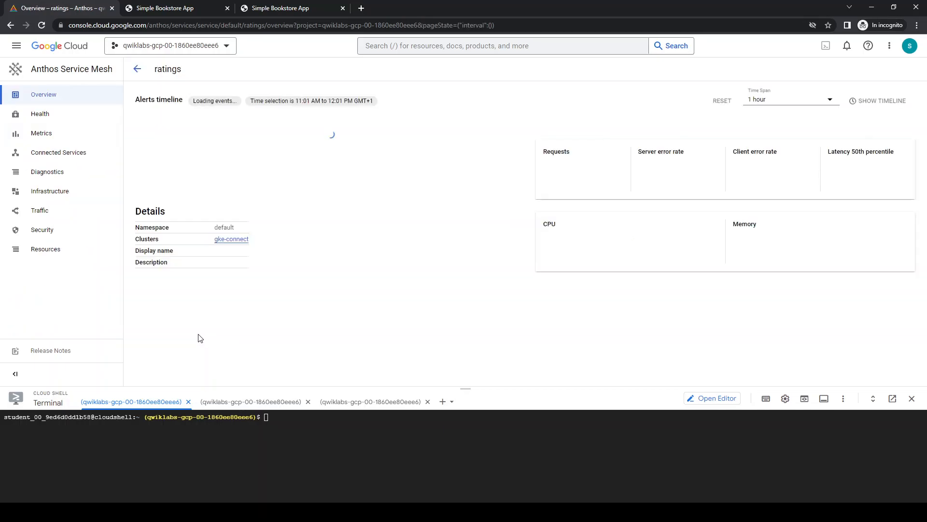
pyautogui.click(41, 213)
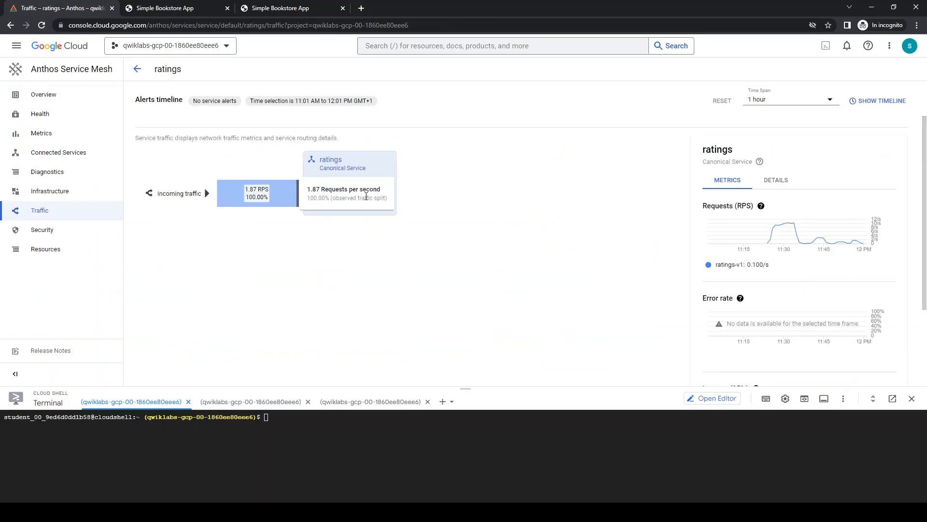
pyautogui.scroll(-2, 782, 257)
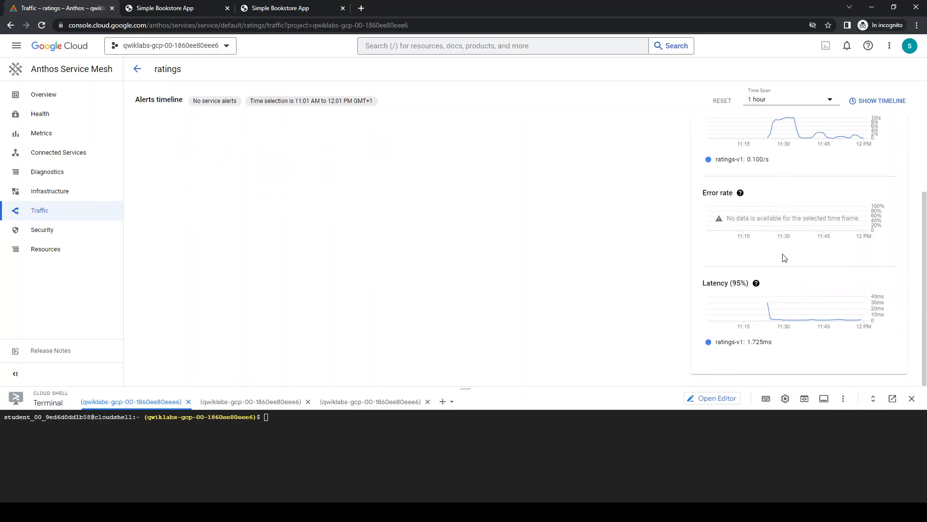
pyautogui.scroll(2, 782, 256)
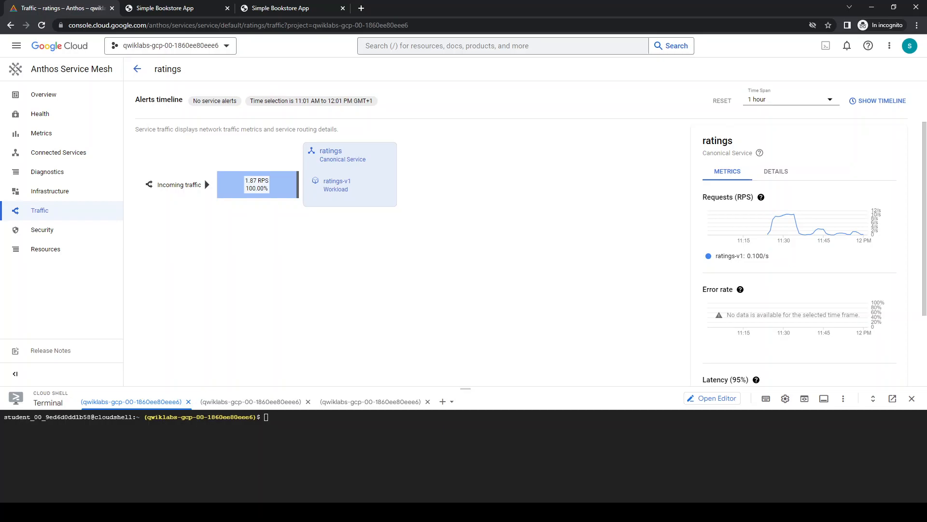
# Open the ratings service's metrics and break down its latency by source service
pyautogui.click(36, 137)
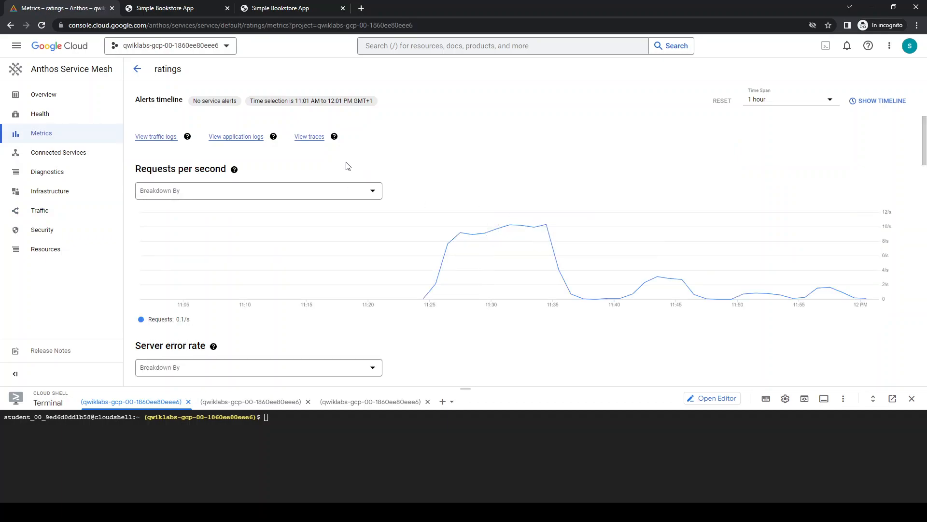
pyautogui.scroll(-12, 370, 182)
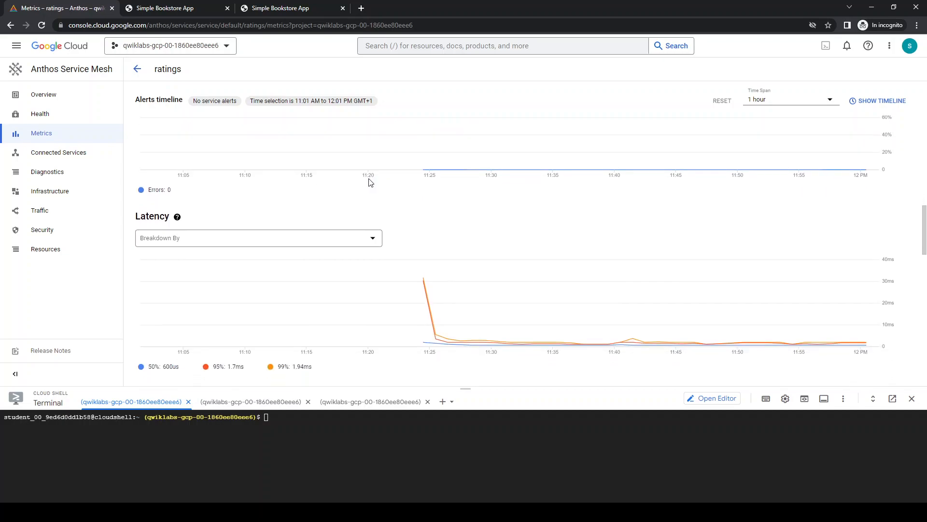
pyautogui.click(291, 148)
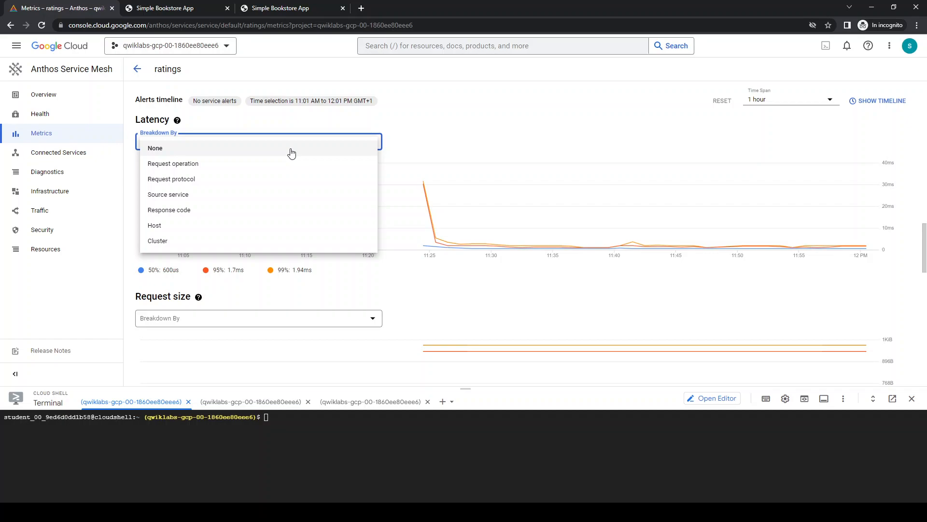
pyautogui.click(174, 148)
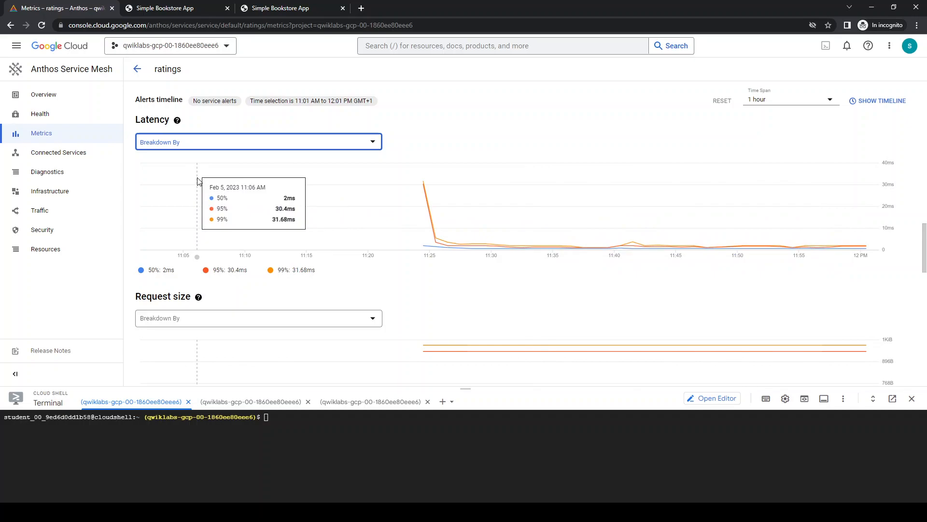
pyautogui.click(230, 147)
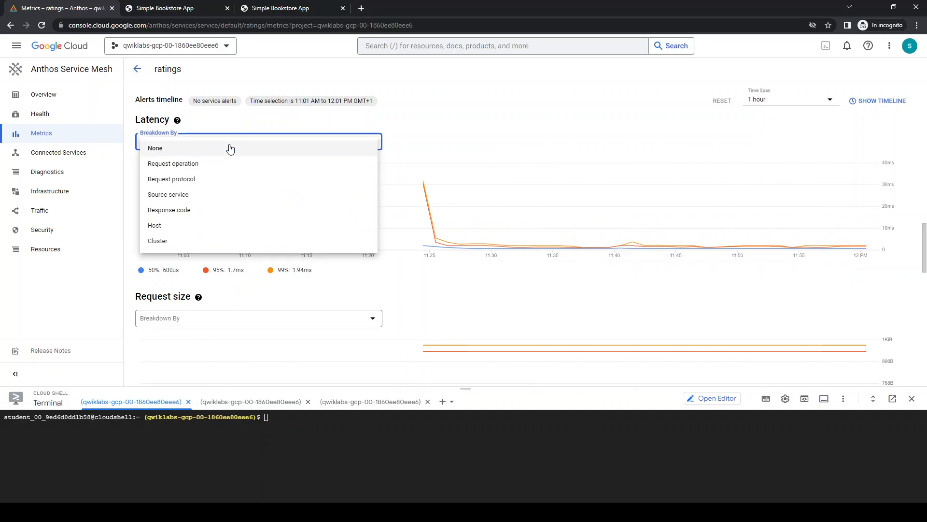
pyautogui.click(183, 194)
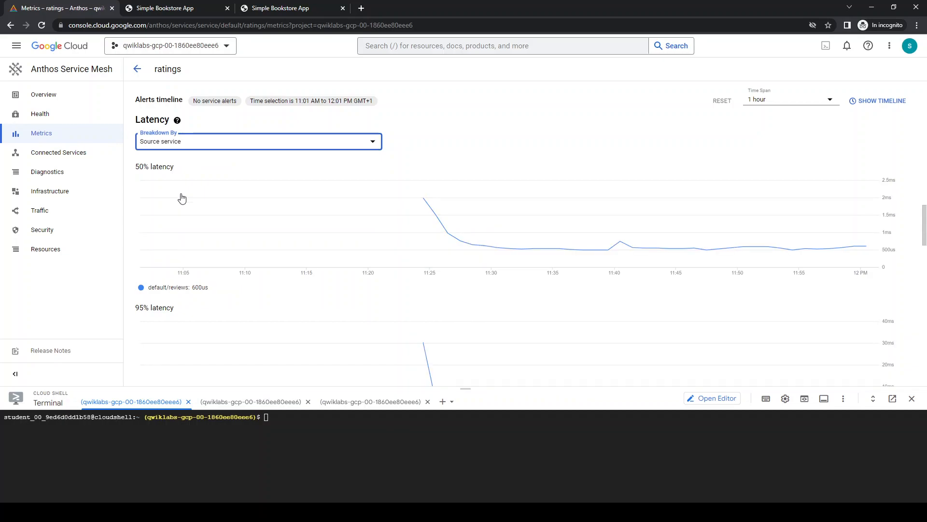
pyautogui.moveTo(422, 208)
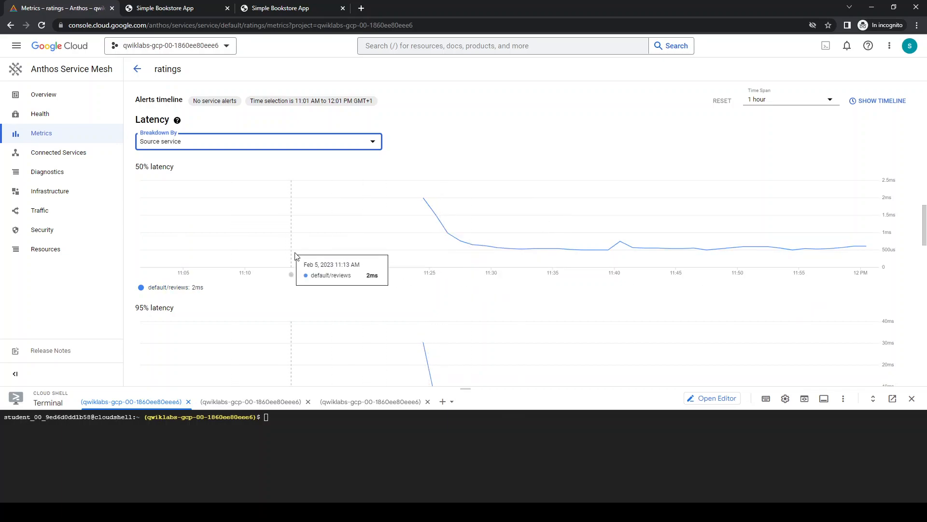
# Compare the ratings latency by response code and request operation, ending on the source service breakdown
pyautogui.click(187, 146)
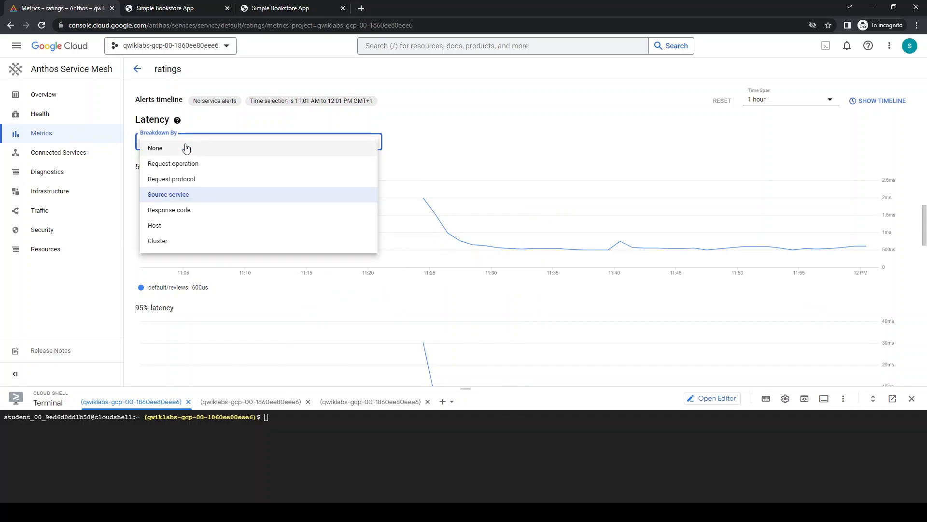
pyautogui.click(166, 210)
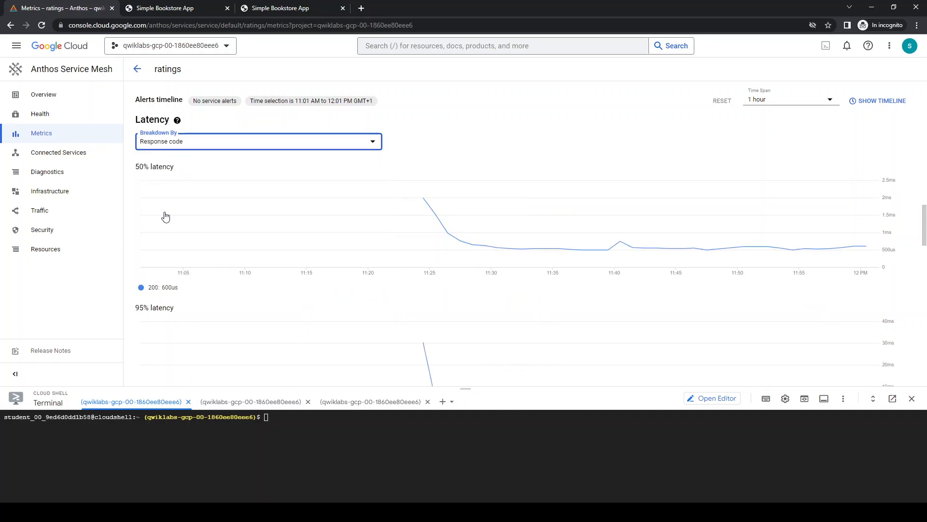
pyautogui.click(173, 150)
pyautogui.click(173, 164)
pyautogui.click(173, 145)
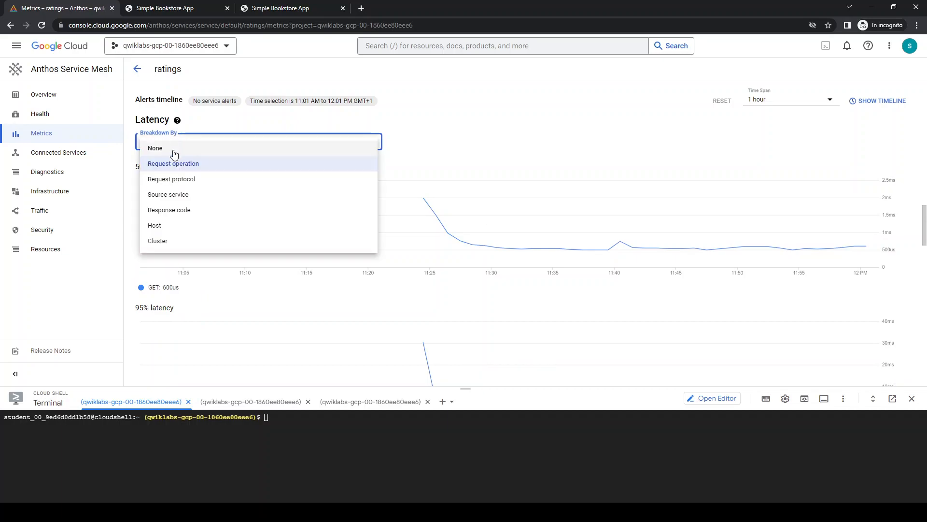
pyautogui.click(175, 197)
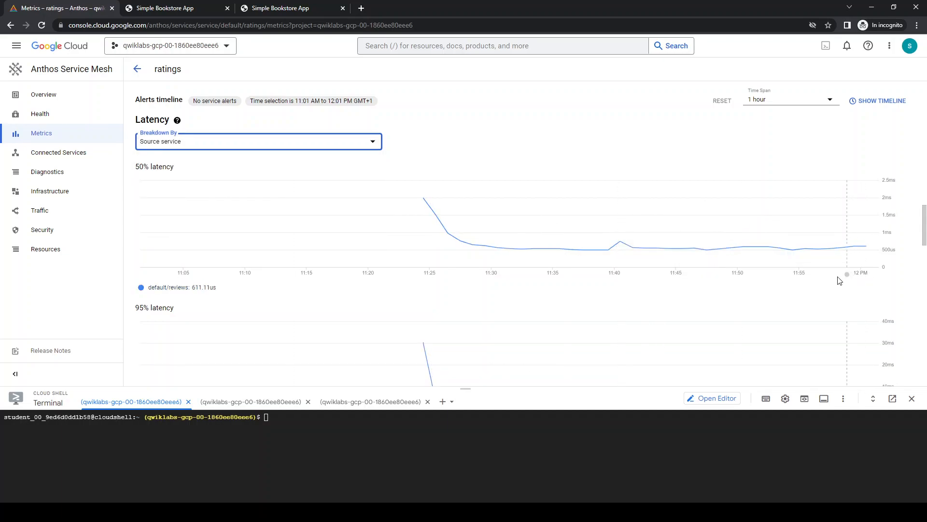
# Reload the bookstore product page in the second and third browser tabs to send more requests
pyautogui.click(235, 8)
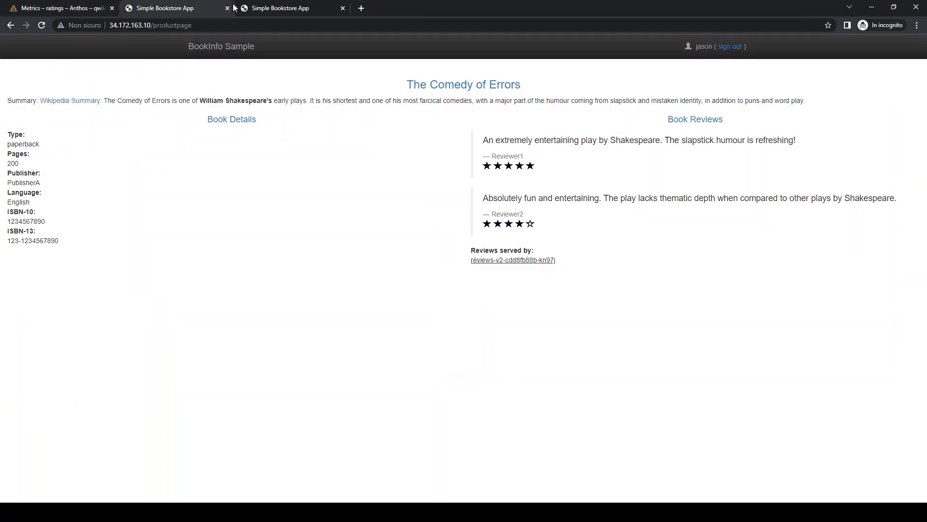
pyautogui.press('F5')
pyautogui.click(276, 10)
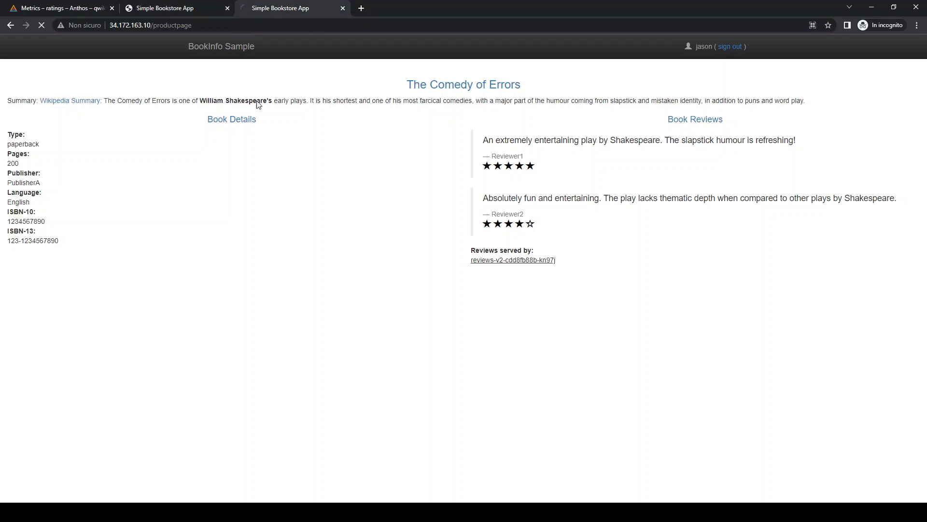
# Return to the ratings metrics and check the request output in the third and second Cloud Shell sessions
pyautogui.click(60, 5)
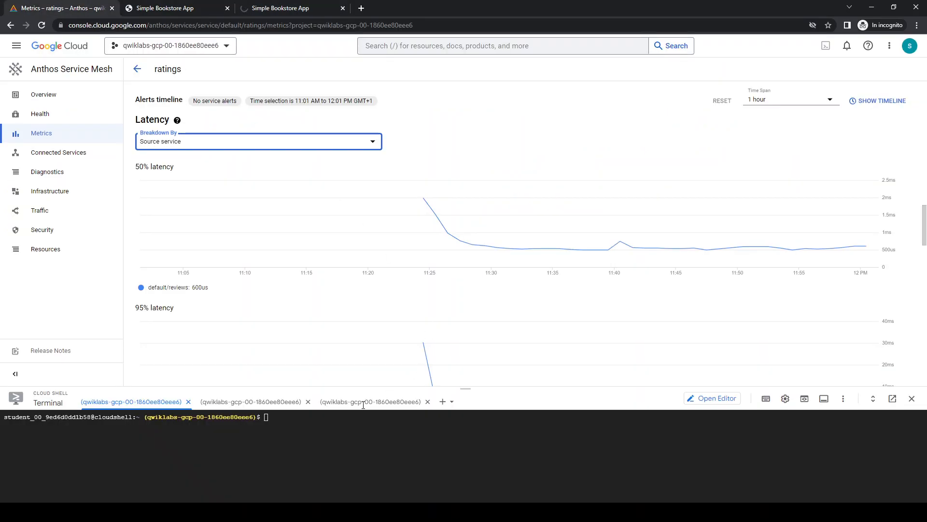
pyautogui.click(416, 406)
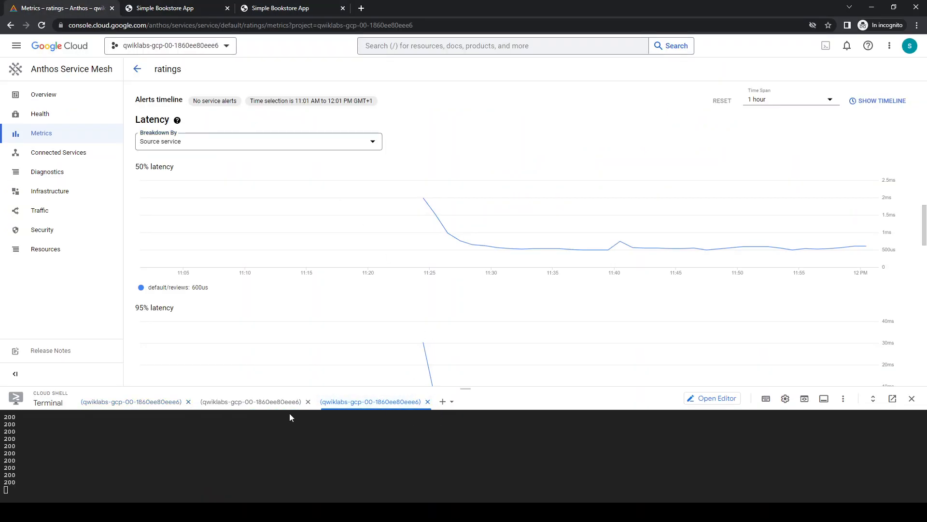
pyautogui.click(246, 405)
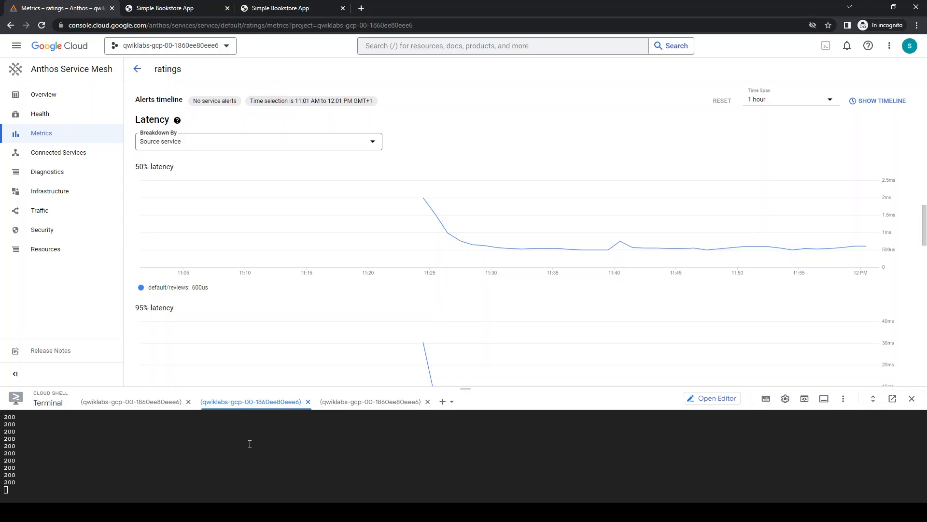
# Review the ratings service's 95% and 99% latency and request size charts, and set the latency breakdown to None
pyautogui.scroll(-2, 299, 279)
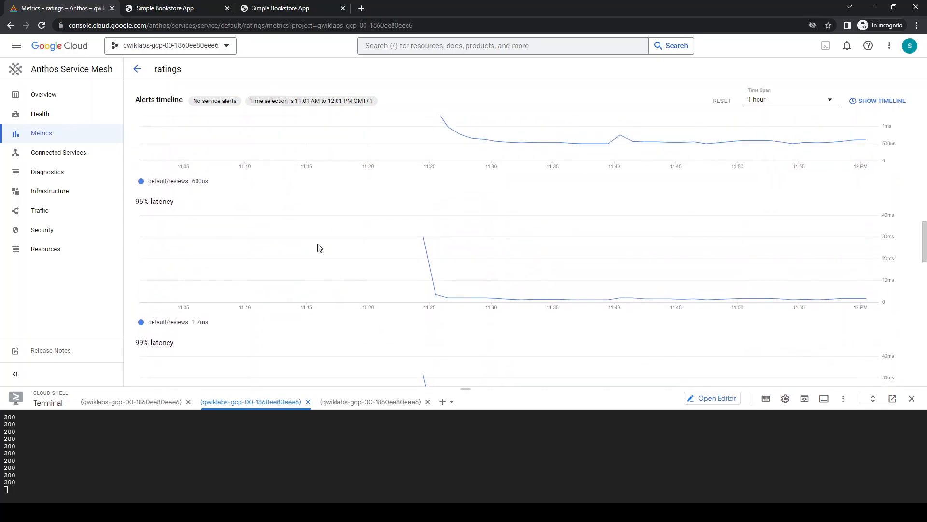
pyautogui.scroll(-1, 196, 280)
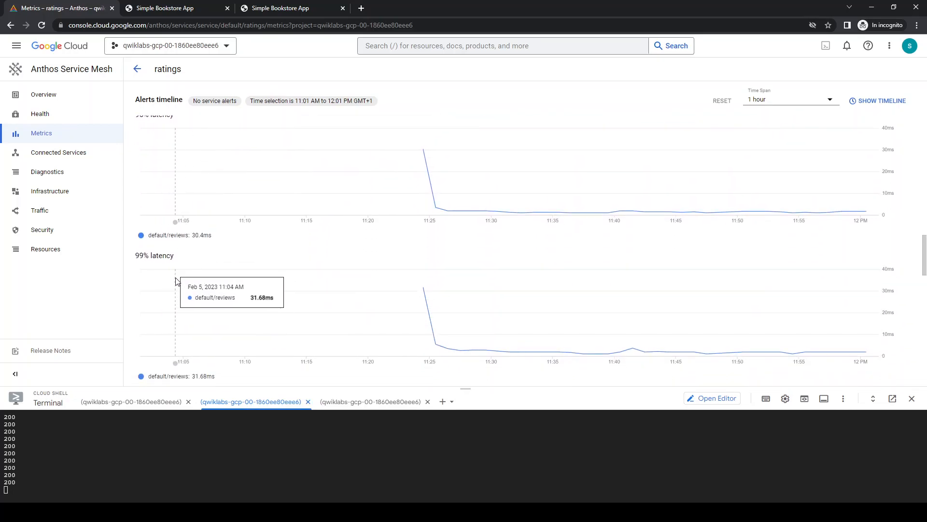
pyautogui.scroll(-4, 186, 282)
pyautogui.scroll(-2, 185, 283)
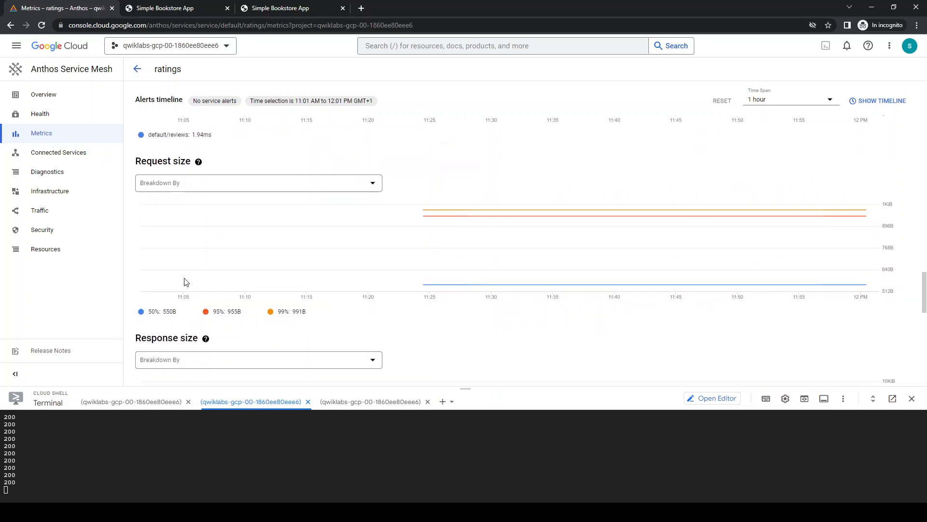
pyautogui.moveTo(186, 282)
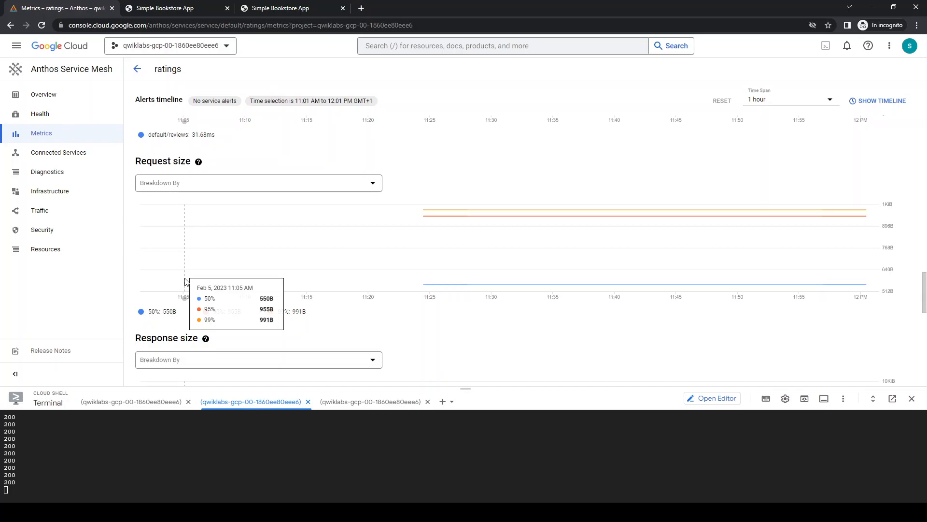
pyautogui.scroll(10, 186, 282)
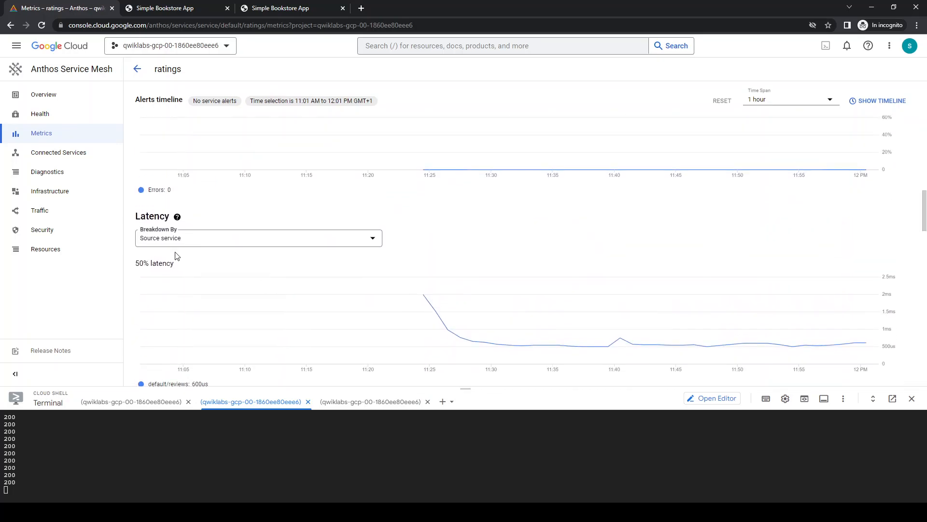
pyautogui.click(177, 244)
pyautogui.click(162, 244)
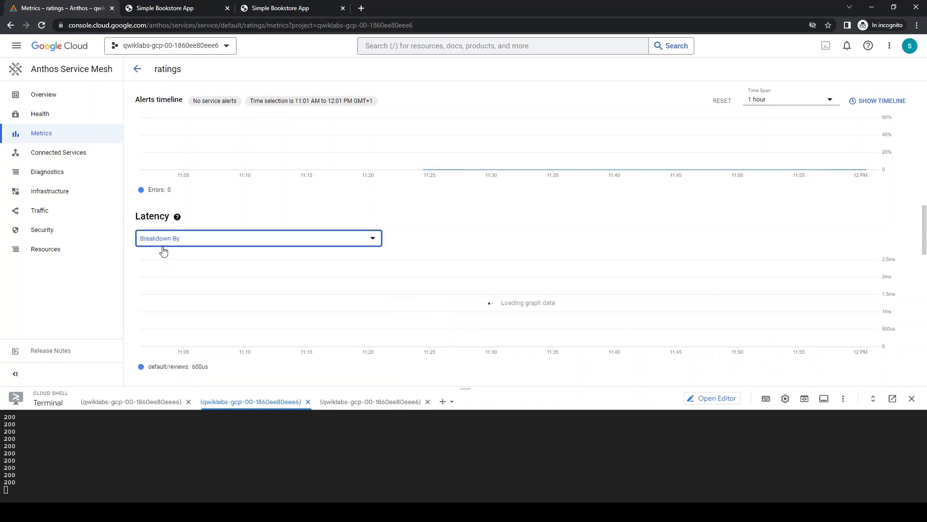
# Narrow the ratings metrics timeline to 12:00–12:01 PM and inspect the latency percentiles for that interval
pyautogui.moveTo(421, 282)
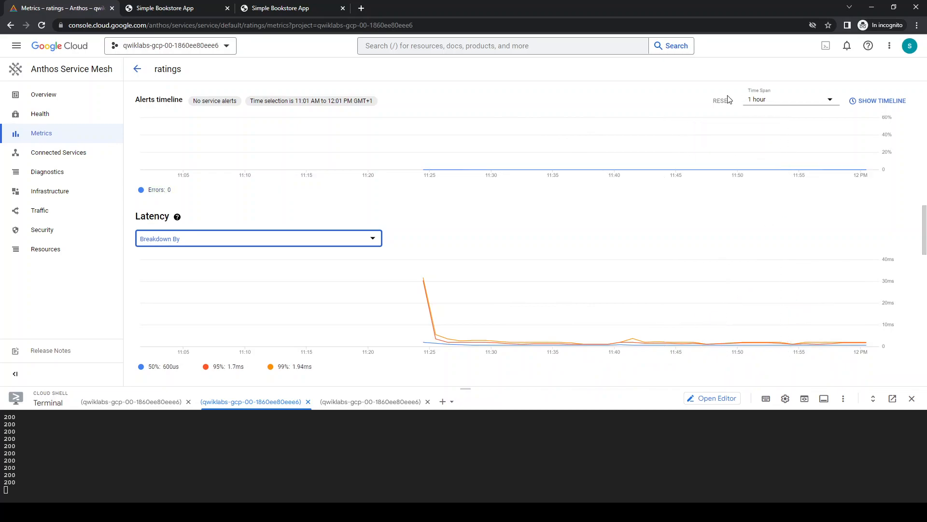
pyautogui.click(879, 101)
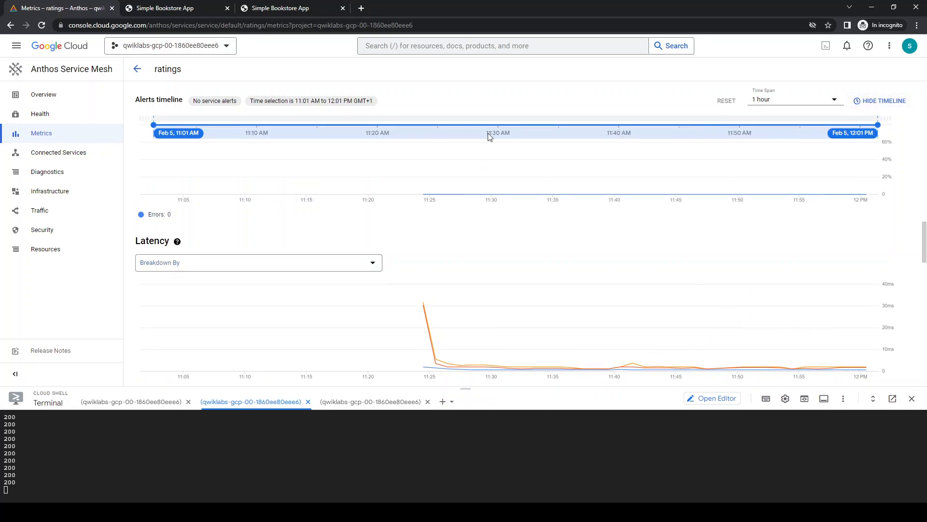
pyautogui.moveTo(169, 128); pyautogui.dragTo(861, 133)
pyautogui.scroll(-1, 836, 199)
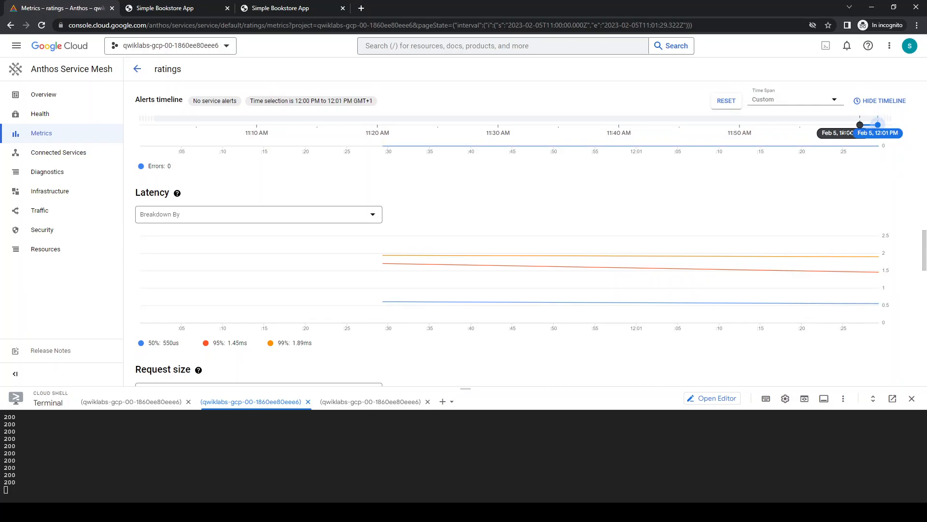
pyautogui.moveTo(538, 280)
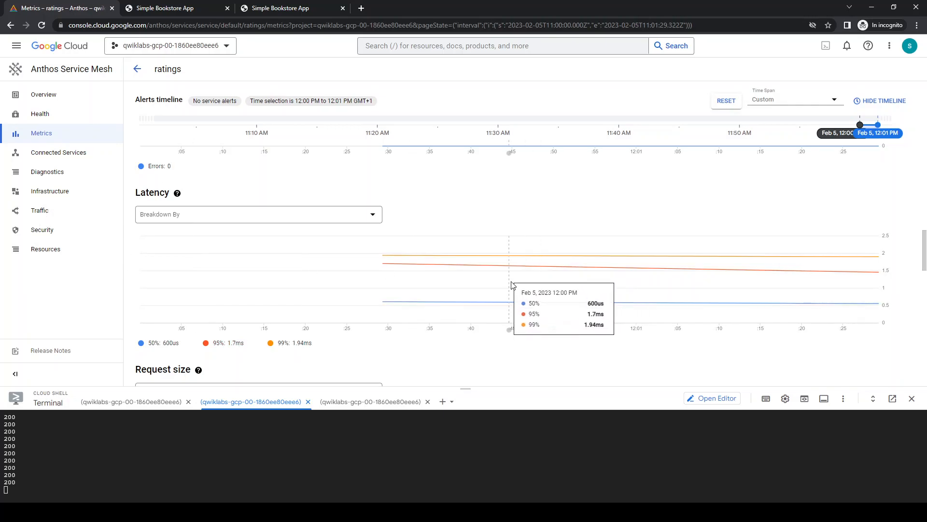
# Open the traffic view of the reviews service and bring up the first Cloud Shell session
pyautogui.click(57, 70)
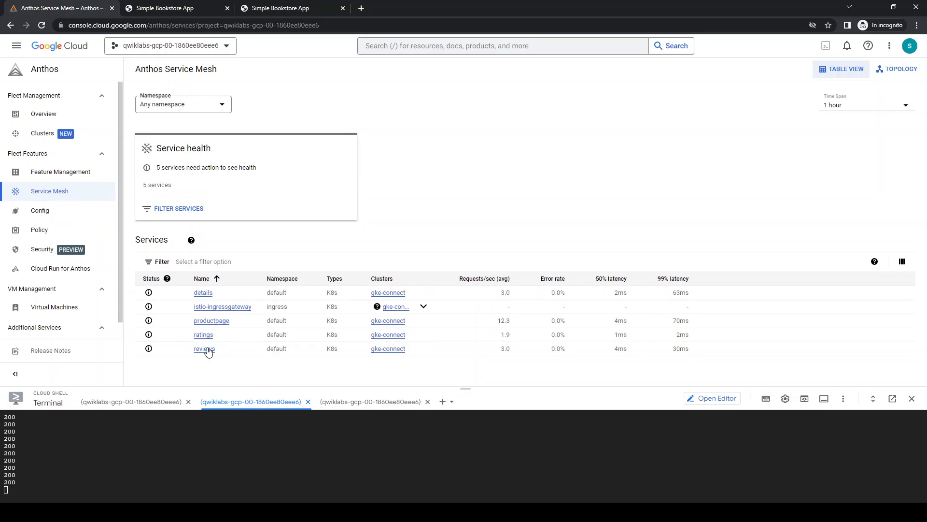
pyautogui.click(205, 349)
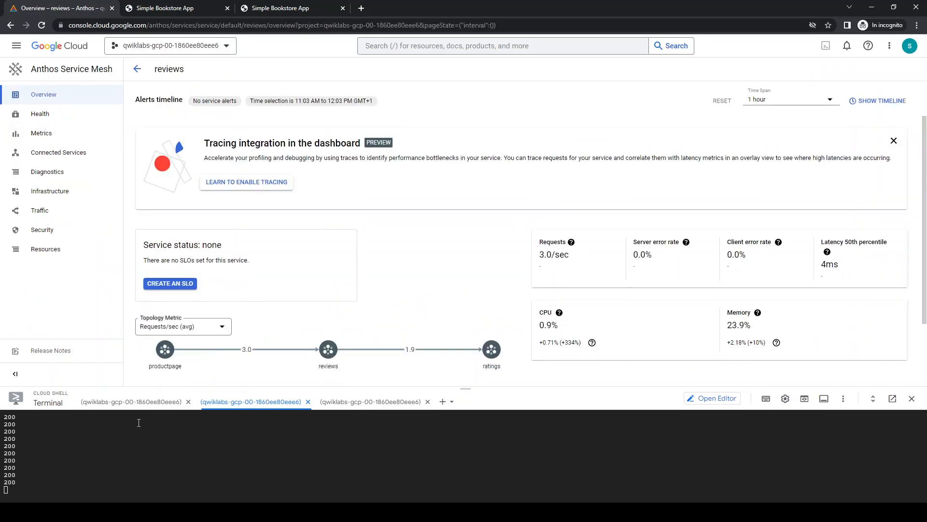
pyautogui.click(131, 402)
pyautogui.click(46, 209)
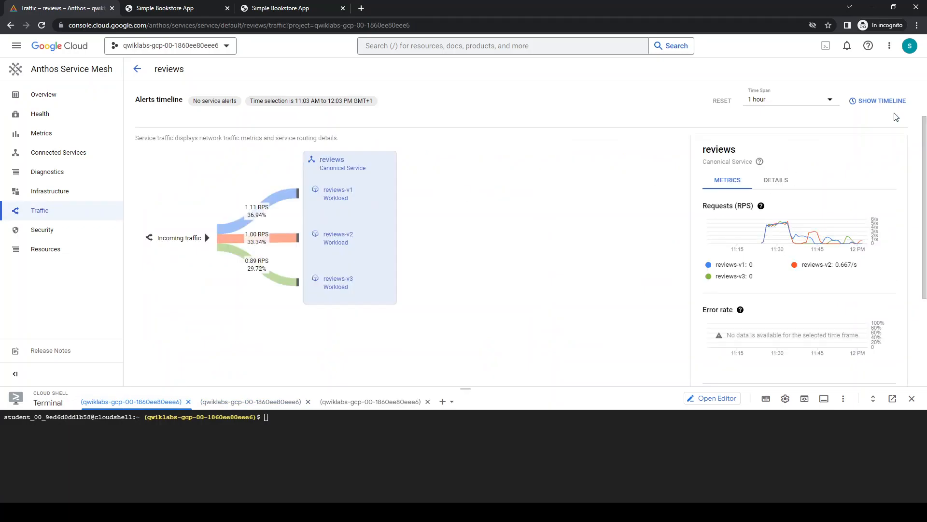
# Narrow the reviews timeline to 12:01–12:03 PM, check the traffic split across versions, and inspect the request rate per pod in the infrastructure view
pyautogui.click(896, 99)
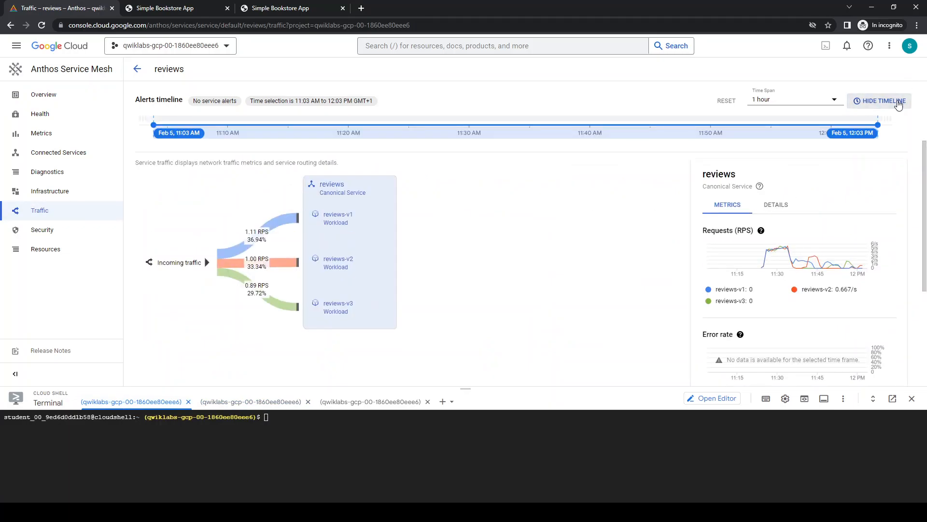
pyautogui.moveTo(181, 128); pyautogui.dragTo(830, 128)
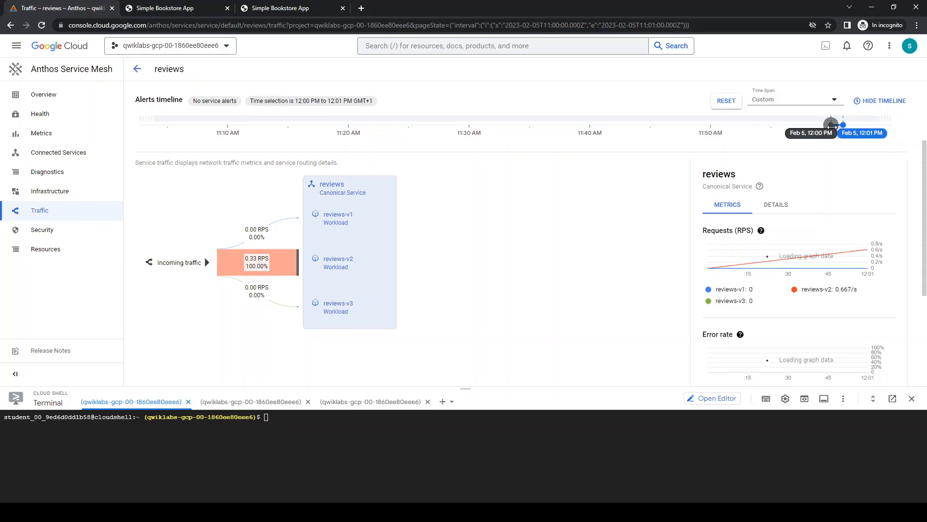
pyautogui.moveTo(879, 124); pyautogui.dragTo(907, 128)
pyautogui.moveTo(831, 125); pyautogui.dragTo(844, 125)
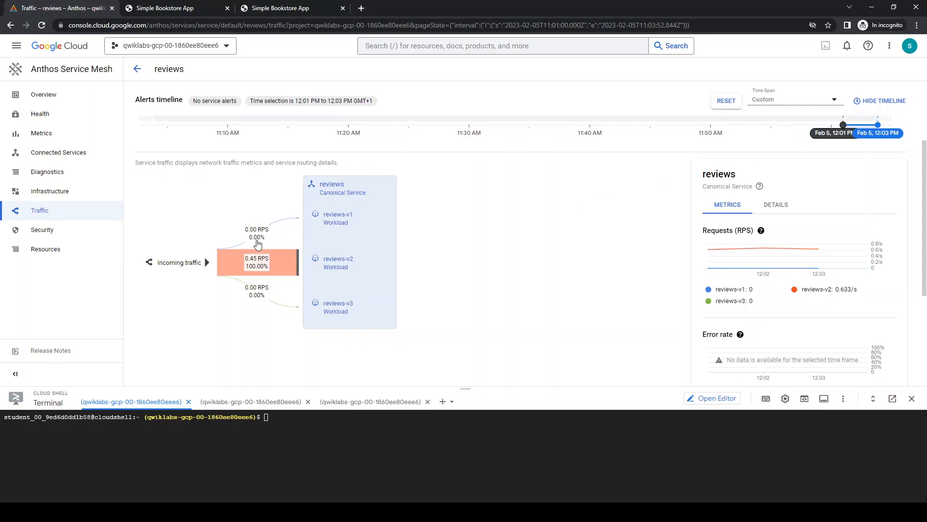
pyautogui.moveTo(251, 267)
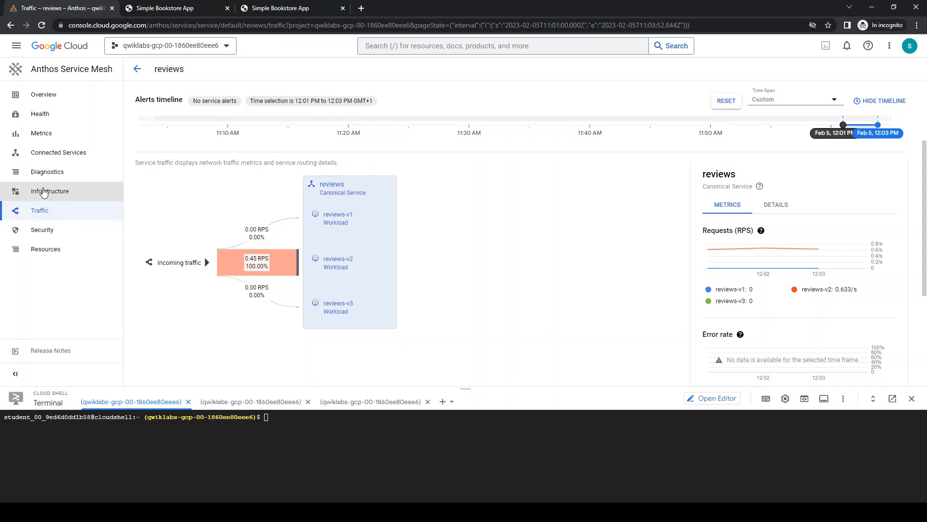
pyautogui.click(46, 192)
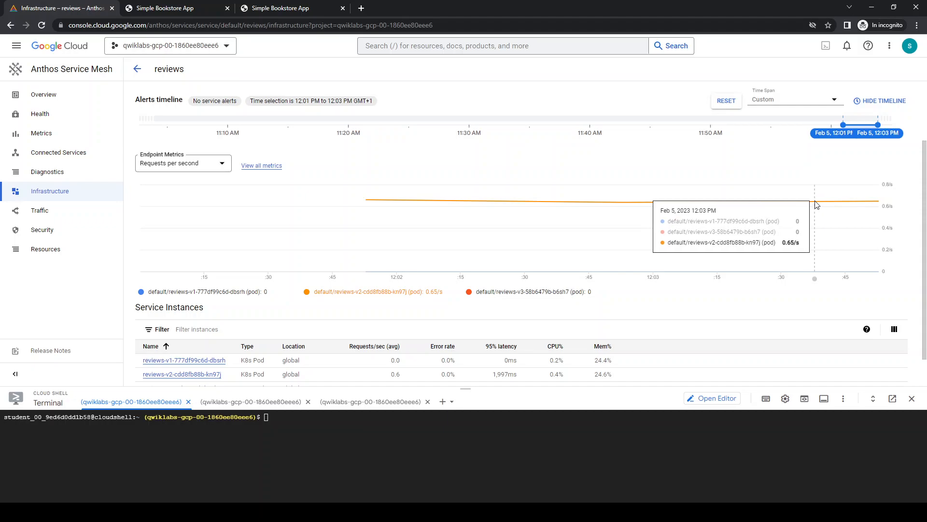
# Return to the mesh service list and open the ratings service's metrics at the latency chart
pyautogui.click(78, 71)
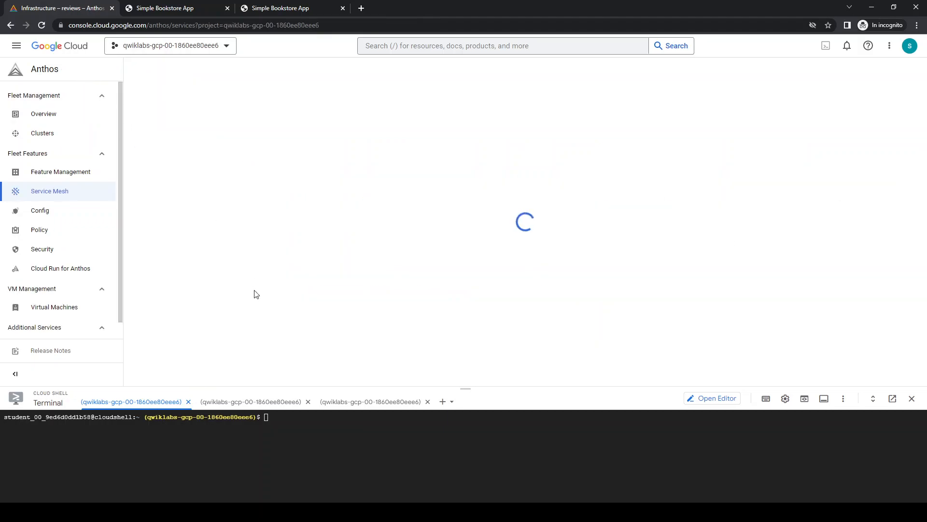
pyautogui.click(204, 335)
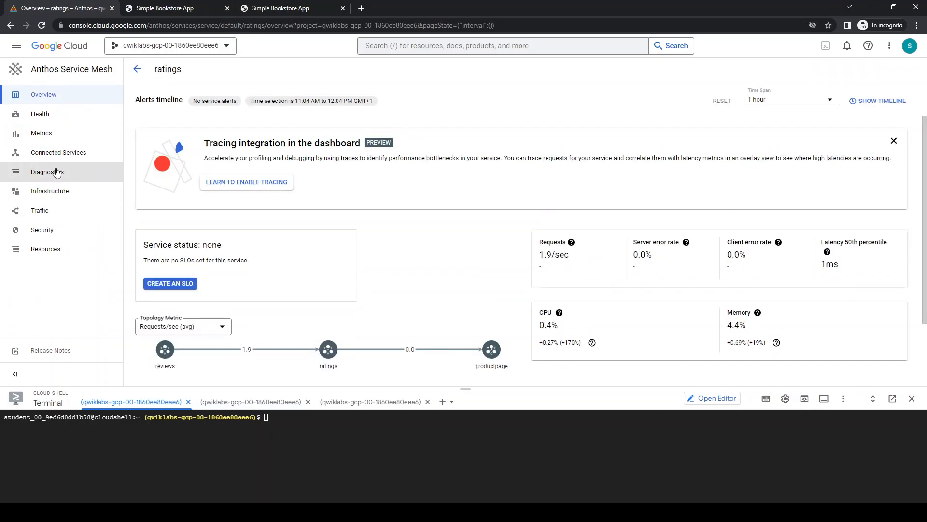
pyautogui.click(48, 213)
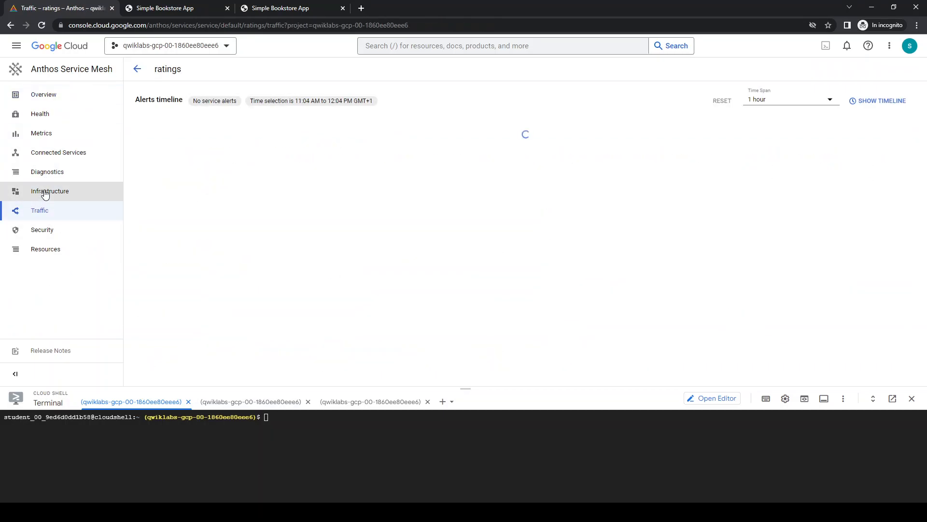
pyautogui.click(45, 193)
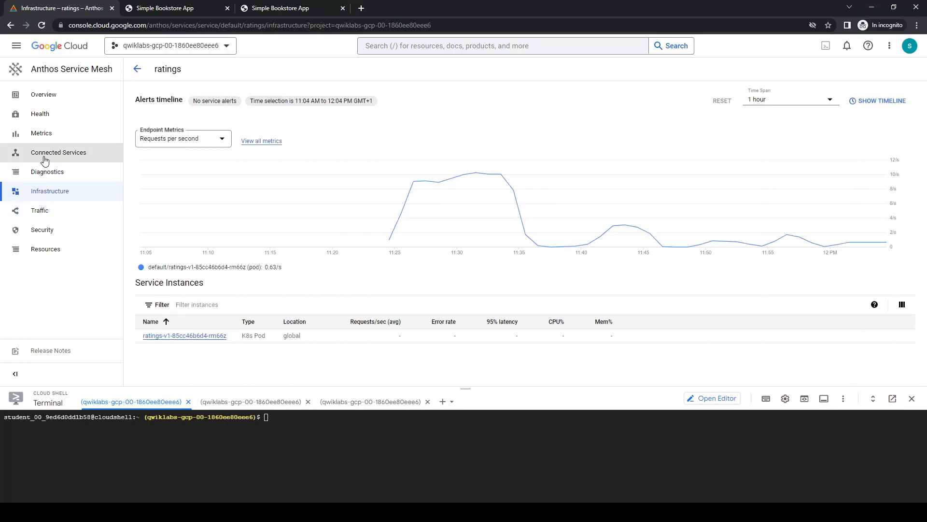
pyautogui.click(45, 136)
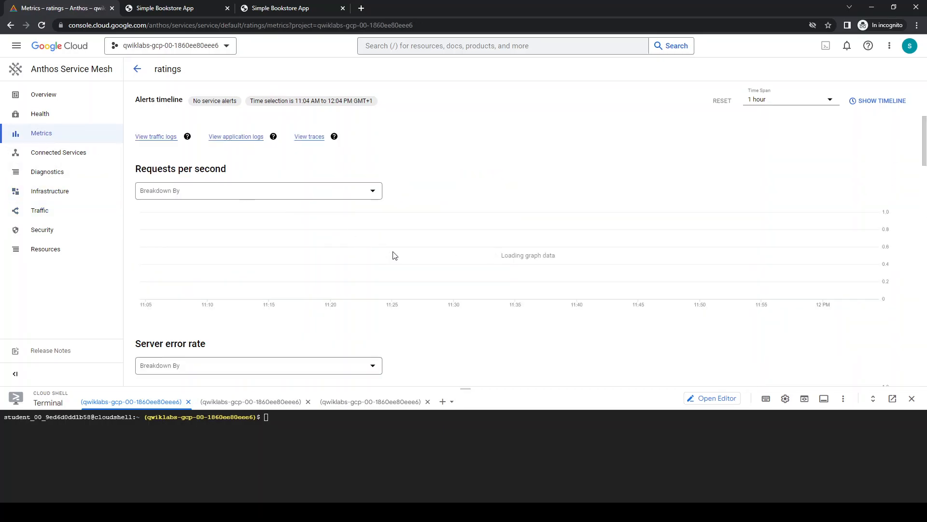
pyautogui.scroll(-6, 400, 263)
pyautogui.scroll(-5, 413, 262)
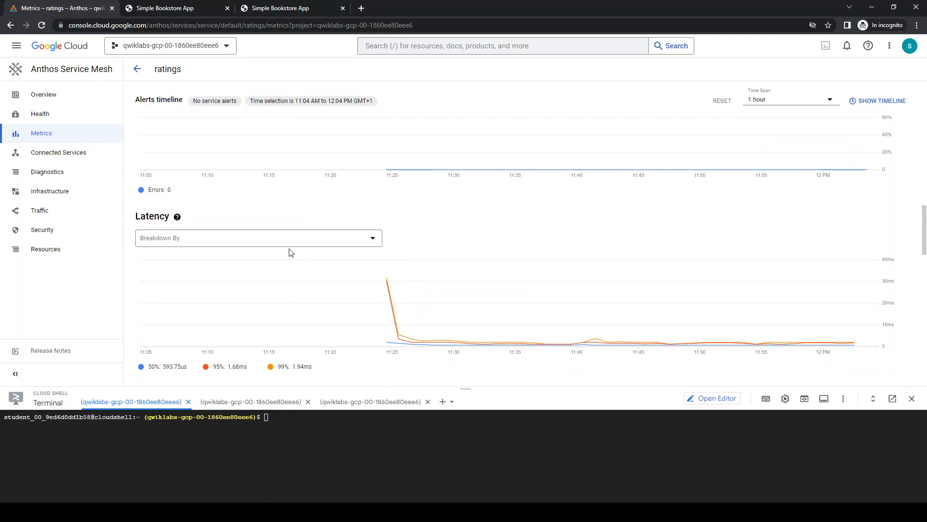
# Compare the ratings latency over several time ranges, ending with the timeline set to 11:59 AM–12:04 PM
pyautogui.click(880, 101)
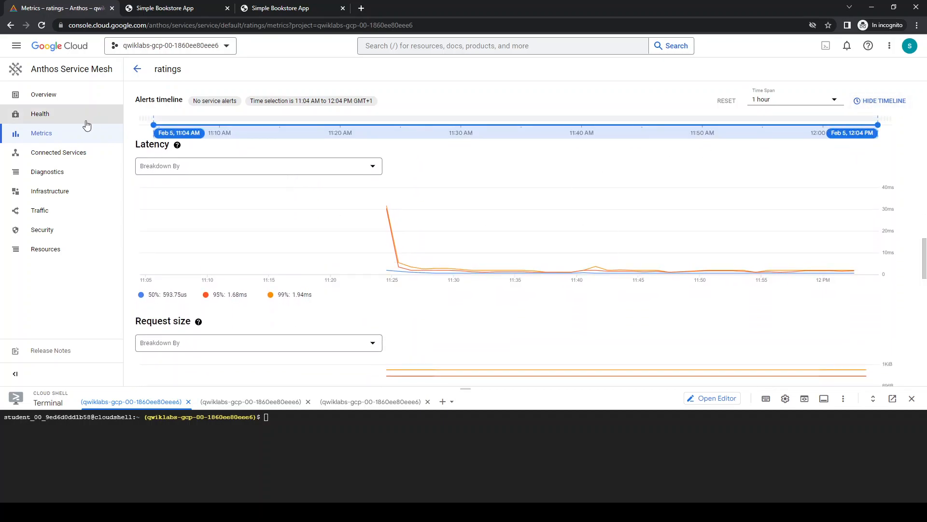
pyautogui.moveTo(154, 125); pyautogui.dragTo(822, 124)
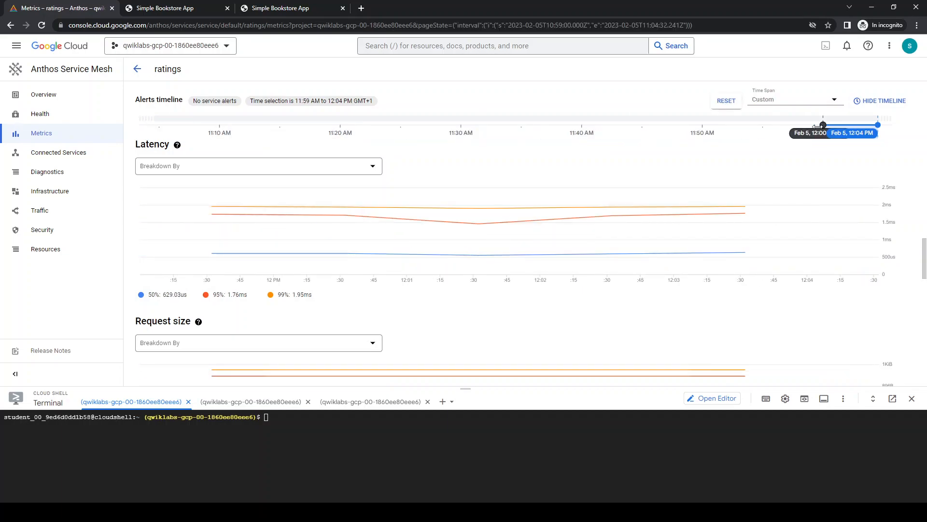
pyautogui.moveTo(816, 126); pyautogui.dragTo(848, 126)
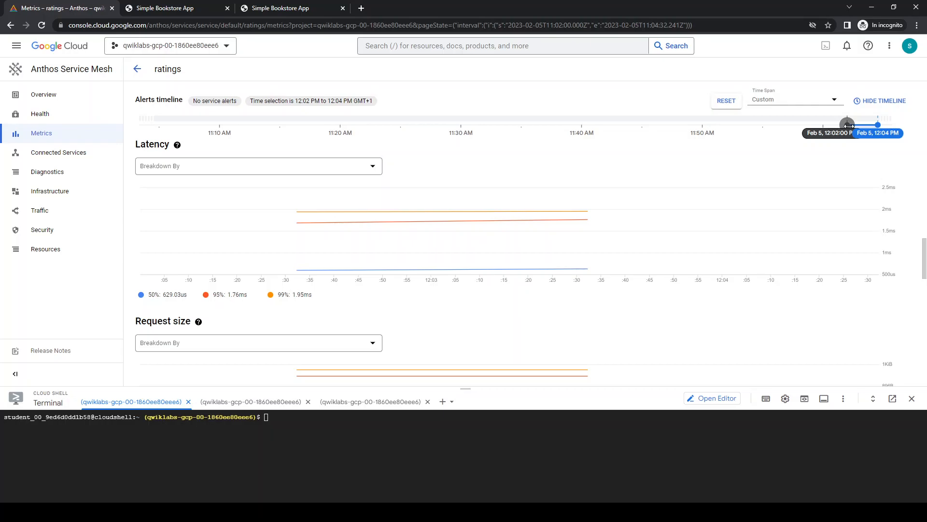
pyautogui.moveTo(848, 126); pyautogui.dragTo(589, 135)
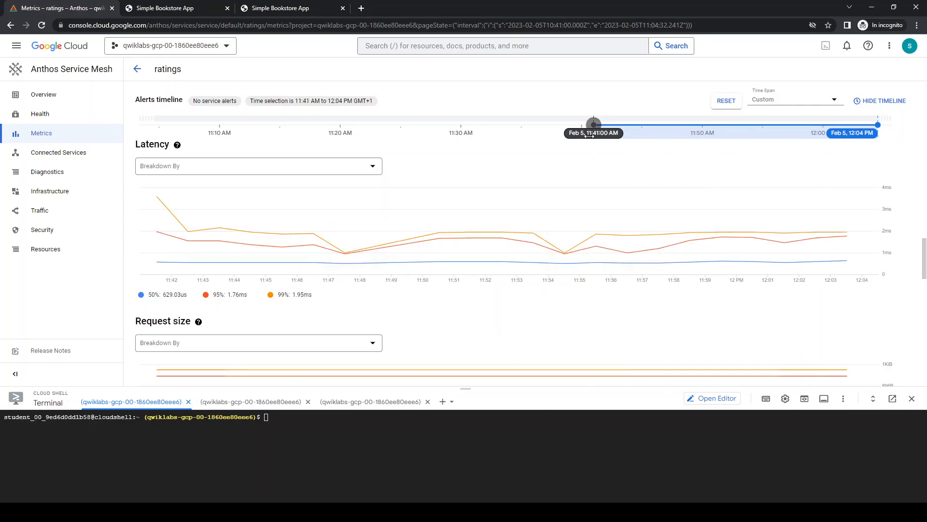
pyautogui.moveTo(589, 136); pyautogui.dragTo(802, 138)
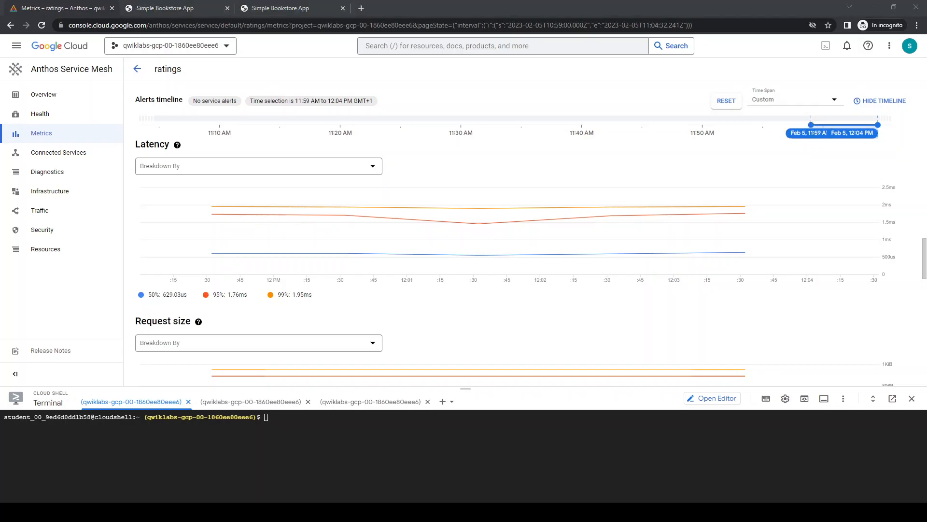
# Enlarge the terminal and apply with kubectl a reviews VirtualService that routes to subset v2 with a 0.5s timeout
pyautogui.click(324, 426)
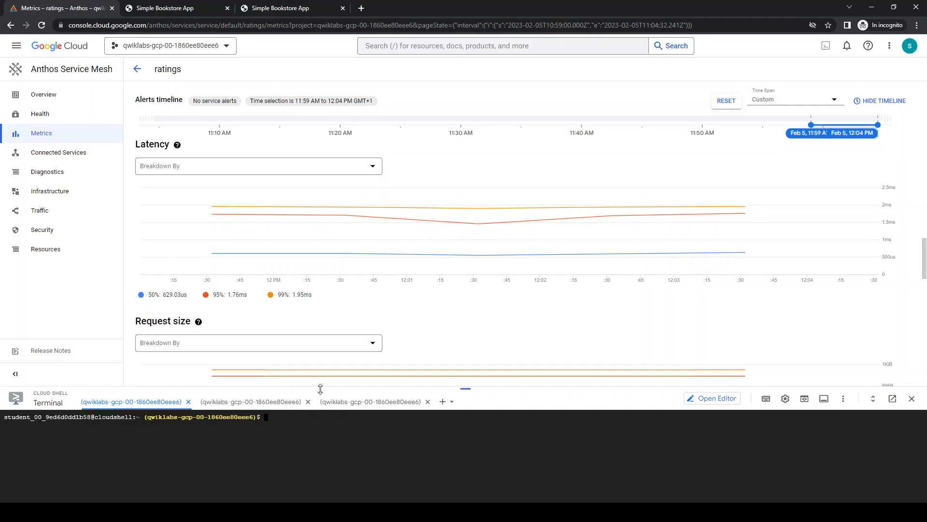
pyautogui.moveTo(320, 389); pyautogui.dragTo(324, 308)
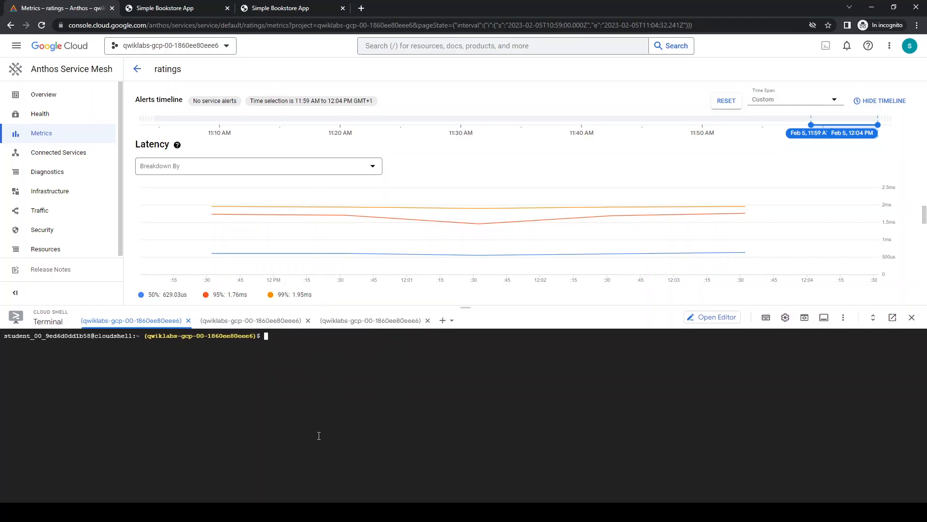
pyautogui.write('kubectl apply -f - <<EOF apiVersion: networking.istio.io/v1alpha3 kind: VirtualService metadata:   name: reviews spec:   hosts:   - reviews   http:   - route:     - destination:         host: reviews         subset: v2     timeout: 0.5s EOF')
pyautogui.press('Right')
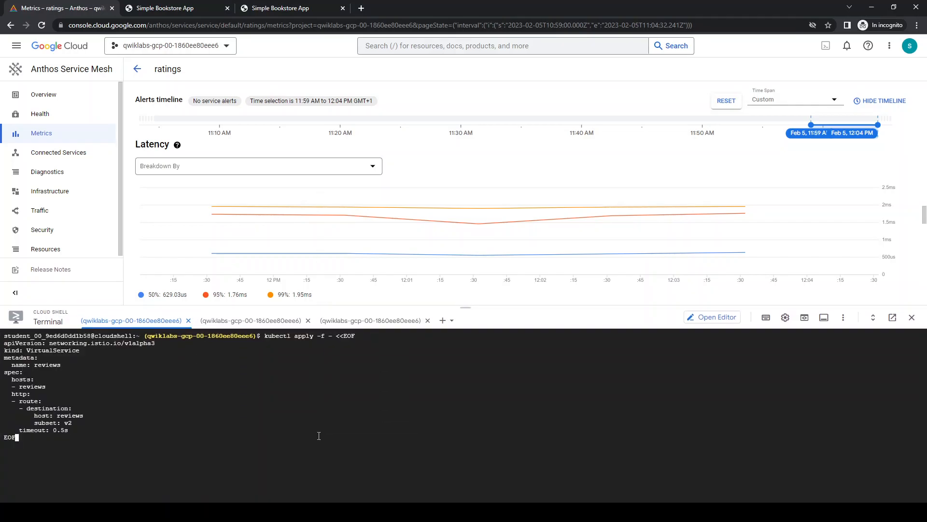
pyautogui.press('Return')
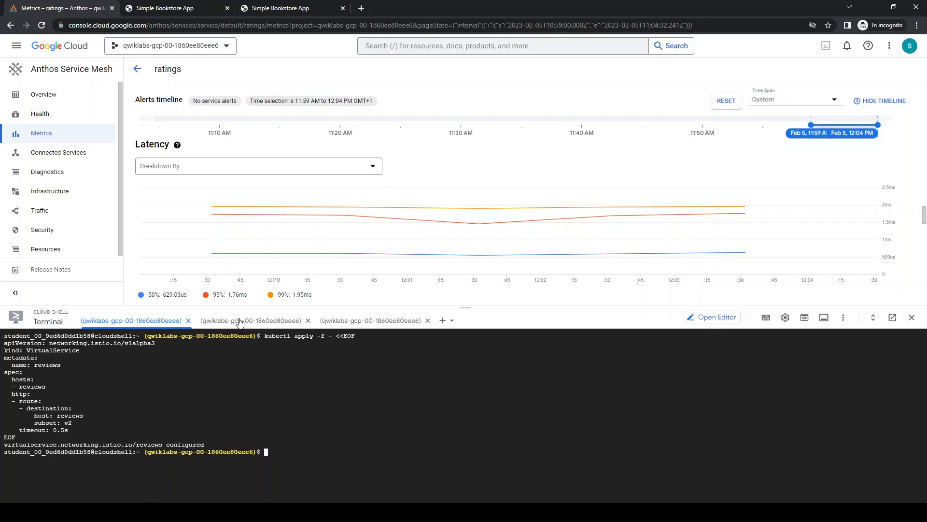
pyautogui.moveTo(243, 307); pyautogui.dragTo(245, 329)
# Reload the bookstore product page in both browser tabs to check how the reviews section responds to the timeout
pyautogui.hotkey('ctrl', 'Tab')
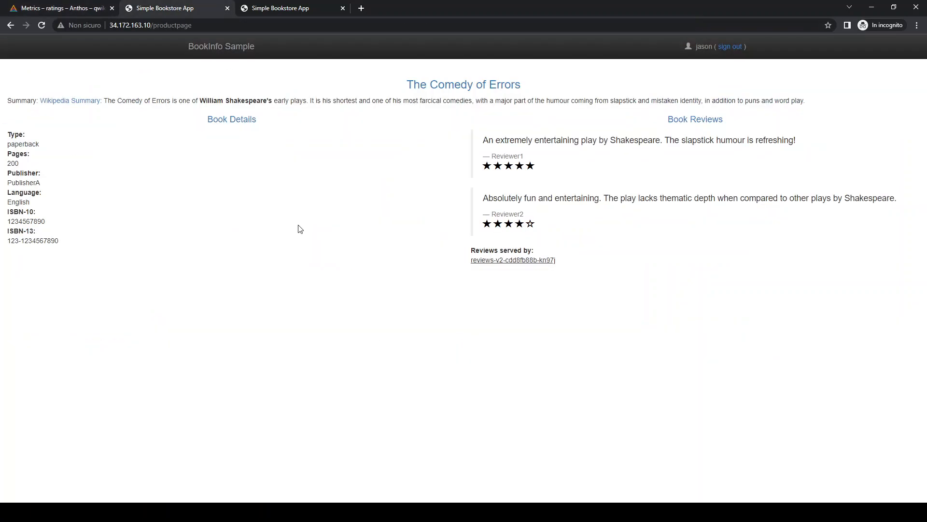
pyautogui.press('F5')
pyautogui.click(304, 14)
pyautogui.press('F5')
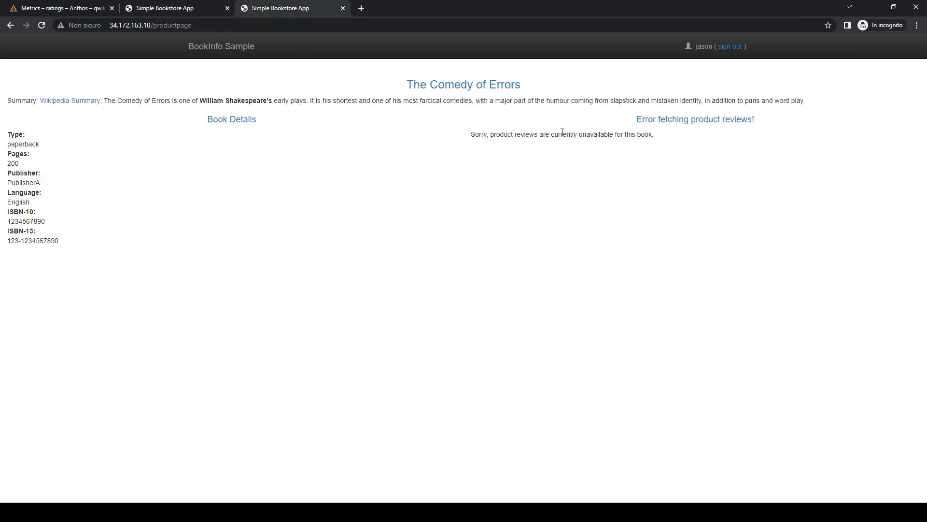
pyautogui.moveTo(534, 134); pyautogui.dragTo(616, 134)
pyautogui.click(202, 14)
pyautogui.press('F5')
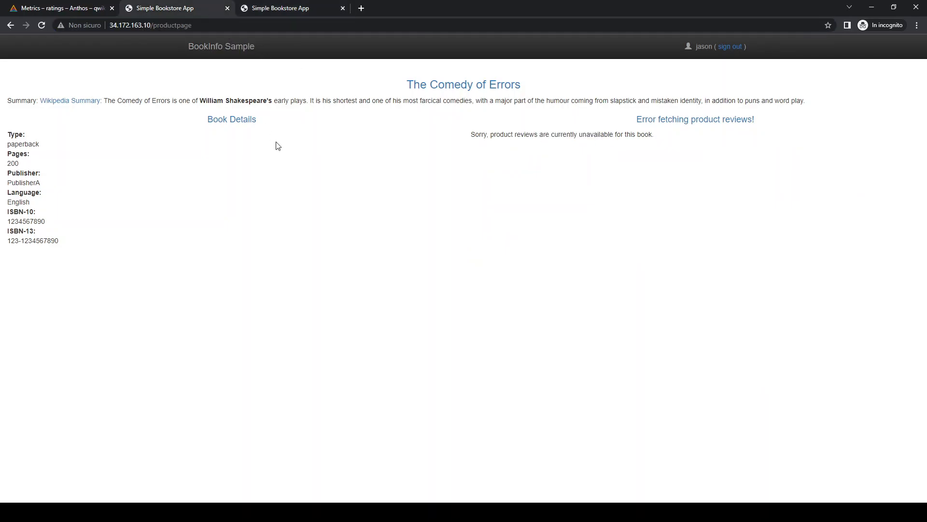
pyautogui.hotkey('ctrl', 'l')
pyautogui.press('Return')
pyautogui.hotkey('alt', 'Tab')
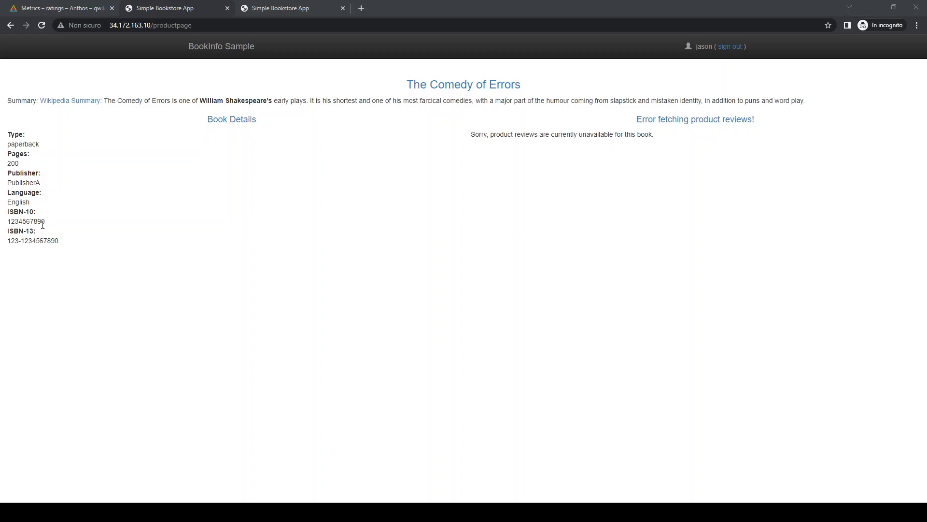
# In the cleared Cloud Shell, apply a productpage VirtualService routing to subset v1 with 1 retry attempt and a perTryTimeout of 2s
pyautogui.click(59, 9)
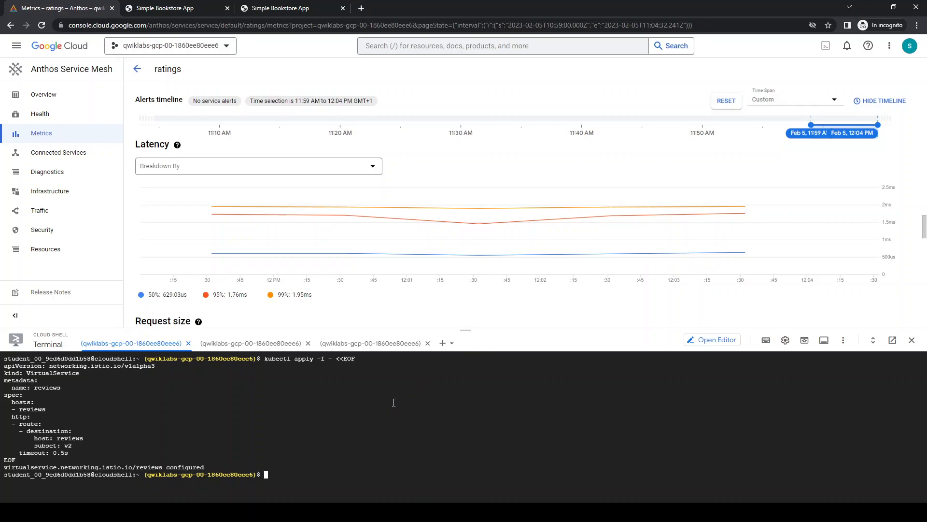
pyautogui.hotkey('ctrl', 'l')
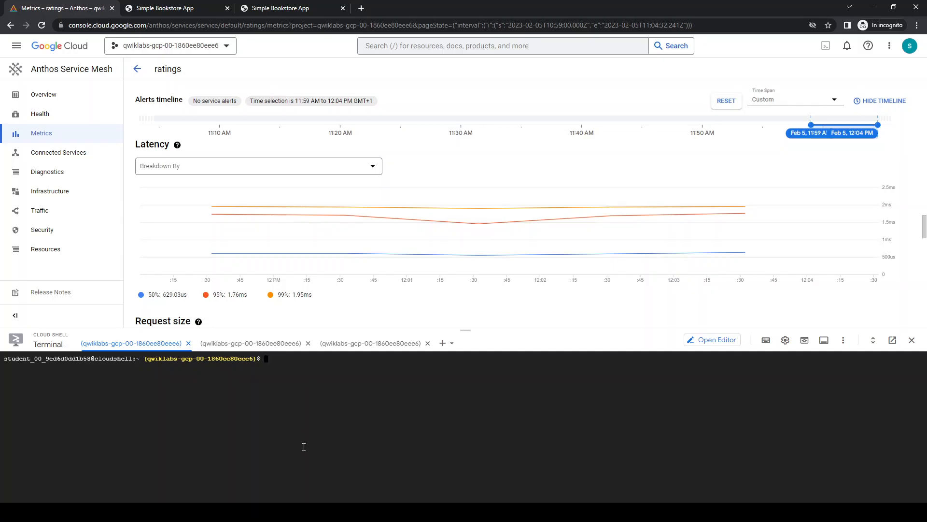
pyautogui.write('kubectl apply -f - <<EOF apiVersion: networking.istio.io/v1alpha3 kind: VirtualService metadata:   name: productpage spec:   hosts:   - productpage   http:   - route:     - destination:         host: productpage         subset: v1     retries:       attempts: 1       perTryTimeout: 2s EOF')
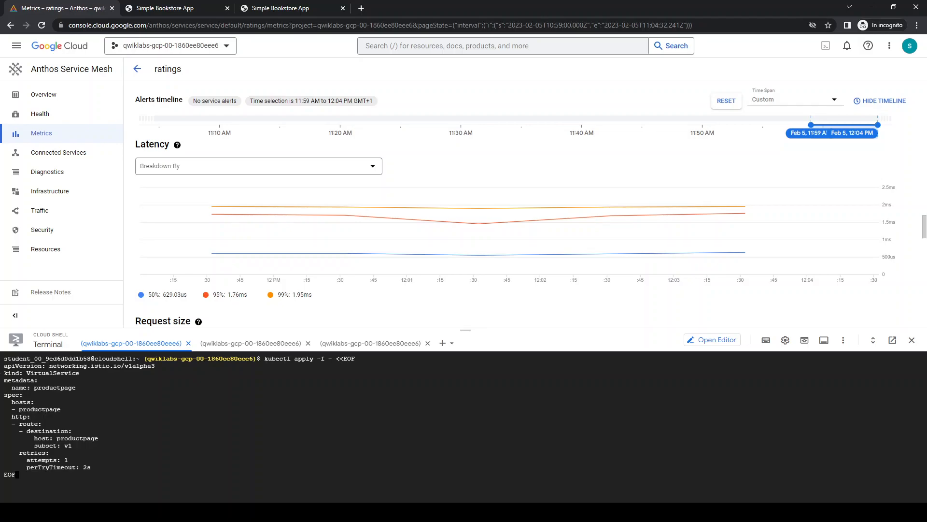
pyautogui.press('Return')
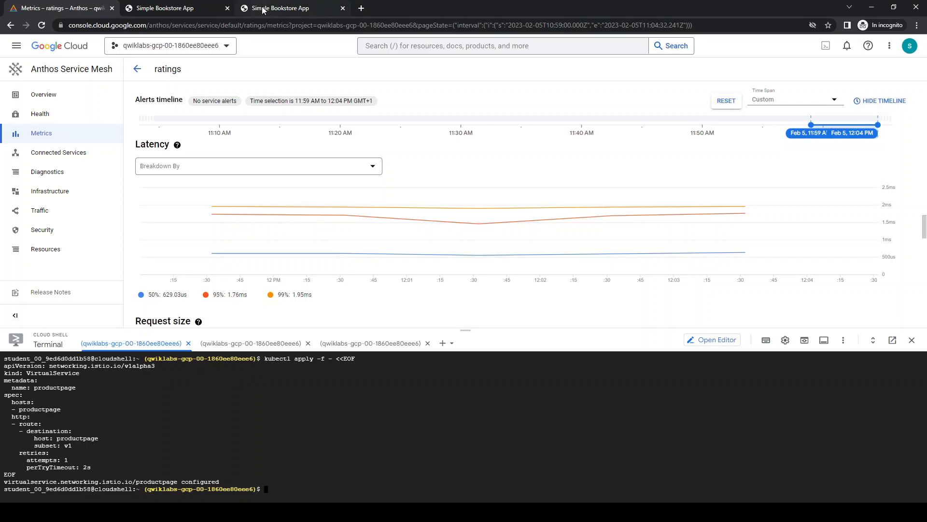
# Reload the bookstore product page repeatedly in both browser tabs to check the effect of the productpage retry settings
pyautogui.click(278, 8)
pyautogui.press('F5')
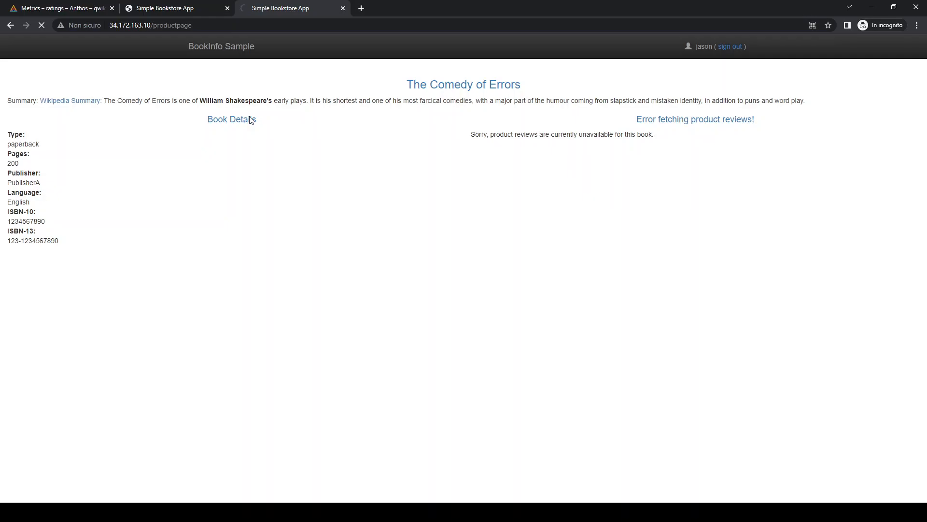
pyautogui.click(193, 9)
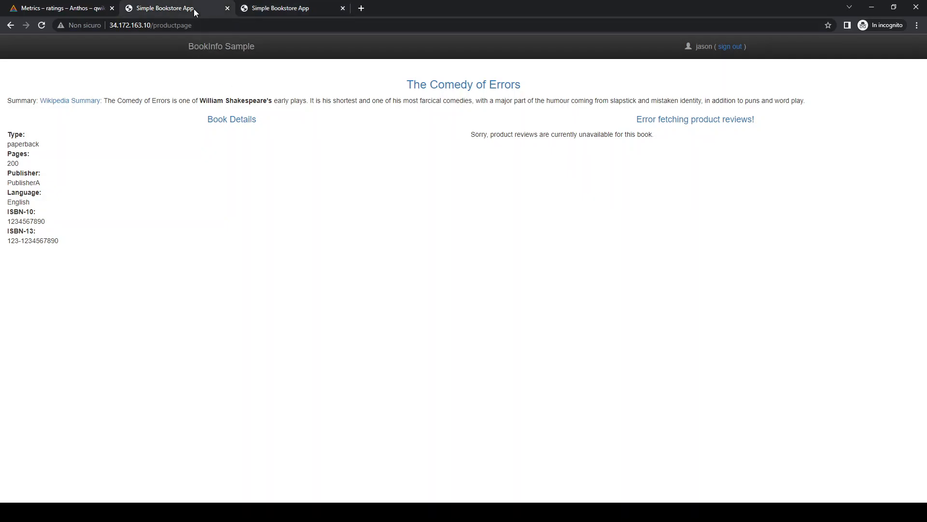
pyautogui.click(270, 8)
pyautogui.click(192, 7)
pyautogui.press('F5')
pyautogui.press('F5')
pyautogui.click(272, 14)
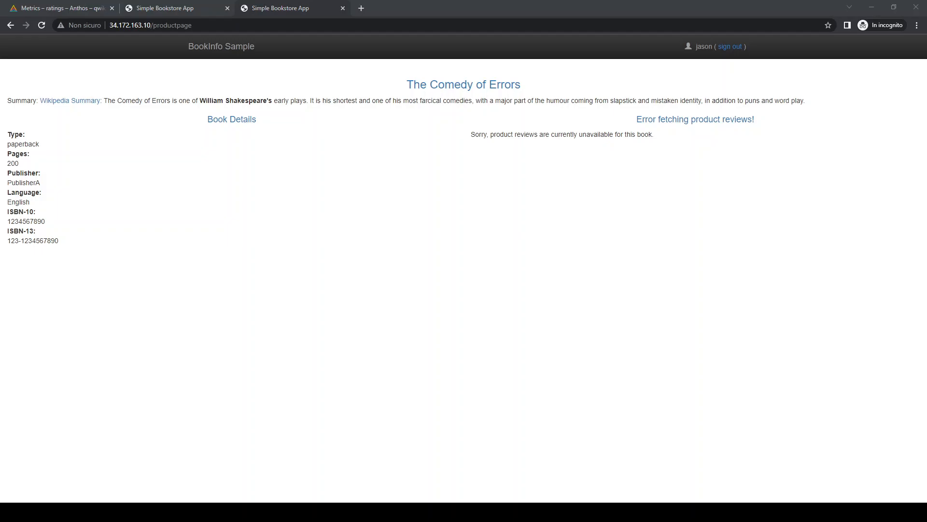
# In the cleared Cloud Shell, reapply the ratings fault-injection VirtualService with a fixedDelay of 4s and reload the bookstore product page
pyautogui.click(73, 9)
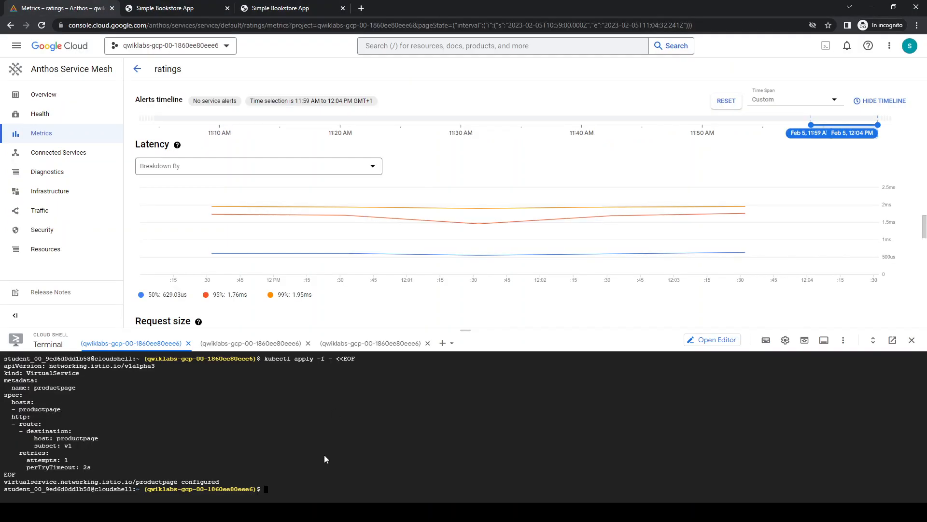
pyautogui.hotkey('ctrl', 'l')
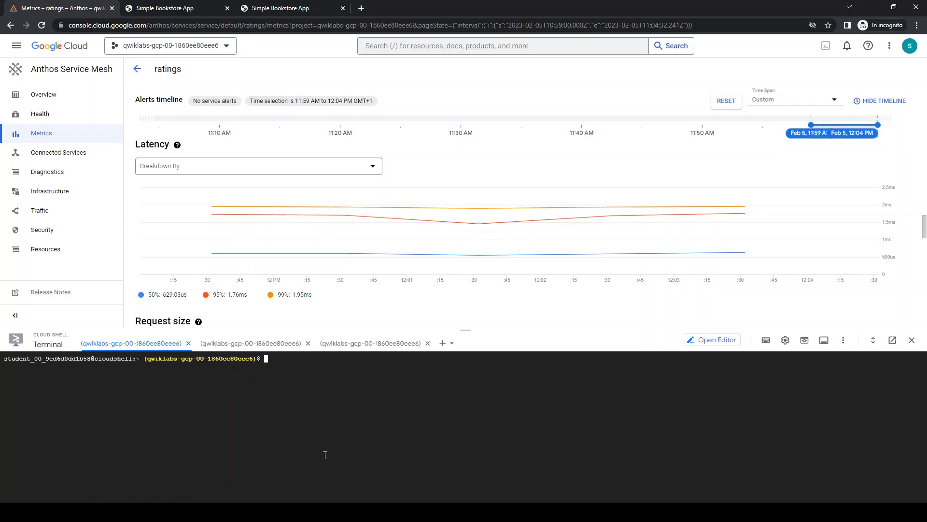
pyautogui.write('kubectl apply -f - <<EOF apiVersion: networking.istio.io/v1alpha3 kind: VirtualService metadata:   name: reviews spec:   hosts:   - reviews   http:   - route:     - destination:         host: reviews         subset: v2     timeout: 0.5s EOF')
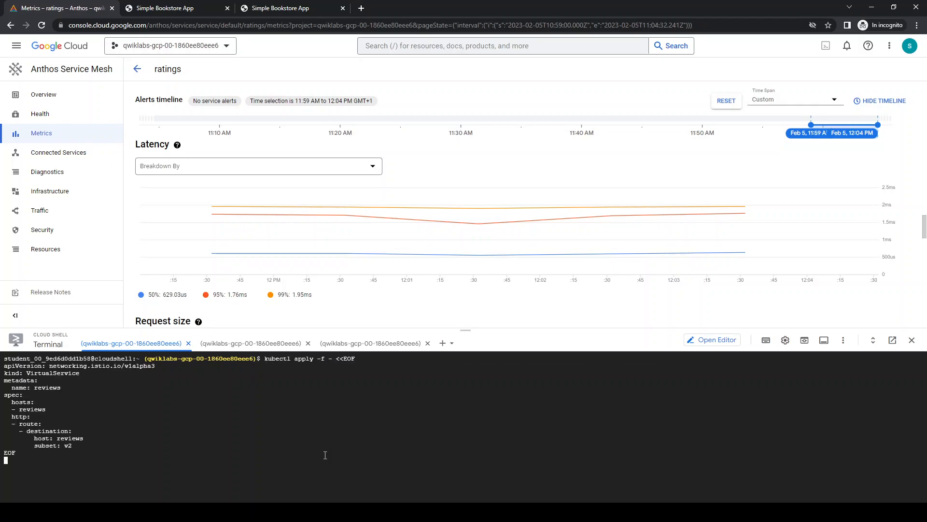
pyautogui.press('Down')
pyautogui.press('Left')
pyautogui.press('Left')
pyautogui.press('Left')
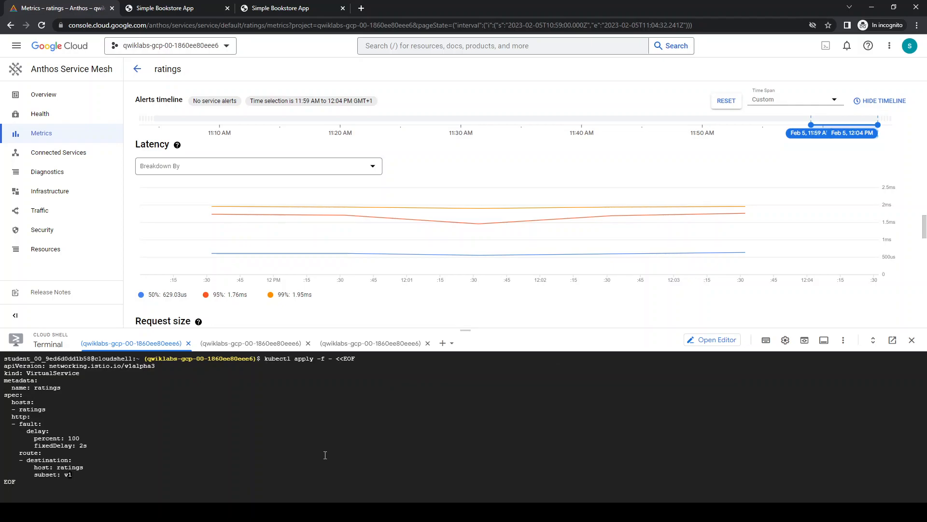
pyautogui.press('Down')
pyautogui.press('Down')
pyautogui.press('Up')
pyautogui.press('Up')
pyautogui.press('Left')
pyautogui.press('Left')
pyautogui.press('Left')
pyautogui.press('Left')
pyautogui.press('Left')
pyautogui.press('Left')
pyautogui.press('Left')
pyautogui.press('Left')
pyautogui.press('Left')
pyautogui.press('Left')
pyautogui.press('Left')
pyautogui.press('Left')
pyautogui.press('Left')
pyautogui.press('Left')
pyautogui.press('Left')
pyautogui.press('Left')
pyautogui.press('Left')
pyautogui.press('Left')
pyautogui.press('Left')
pyautogui.press('Left')
pyautogui.press('Left')
pyautogui.press('Left')
pyautogui.press('Left')
pyautogui.press('Left')
pyautogui.press('Left')
pyautogui.press('Left')
pyautogui.press('Left')
pyautogui.press('Left')
pyautogui.press('Left')
pyautogui.press('Left')
pyautogui.press('Left')
pyautogui.press('Left')
pyautogui.press('Left')
pyautogui.press('Left')
pyautogui.press('Left')
pyautogui.press('Left')
pyautogui.press('Left')
pyautogui.press('Left')
pyautogui.press('Left')
pyautogui.press('Left')
pyautogui.press('Left')
pyautogui.press('Left')
pyautogui.press('Left')
pyautogui.press('Left')
pyautogui.press('Right')
pyautogui.press('Right')
pyautogui.press('Right')
pyautogui.press('Right')
pyautogui.press('Right')
pyautogui.press('Right')
pyautogui.press('Right')
pyautogui.press('Right')
pyautogui.press('Right')
pyautogui.press('BackSpace')
pyautogui.write('4')
pyautogui.press('End')
pyautogui.press('Return')
pyautogui.press('Return')
pyautogui.hotkey('ctrl', 'l')
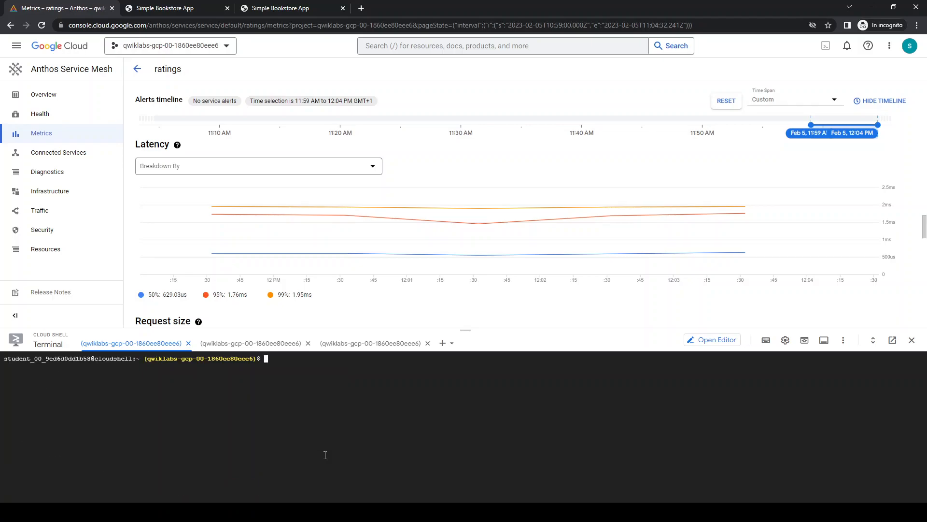
pyautogui.click(290, 8)
pyautogui.press('F5')
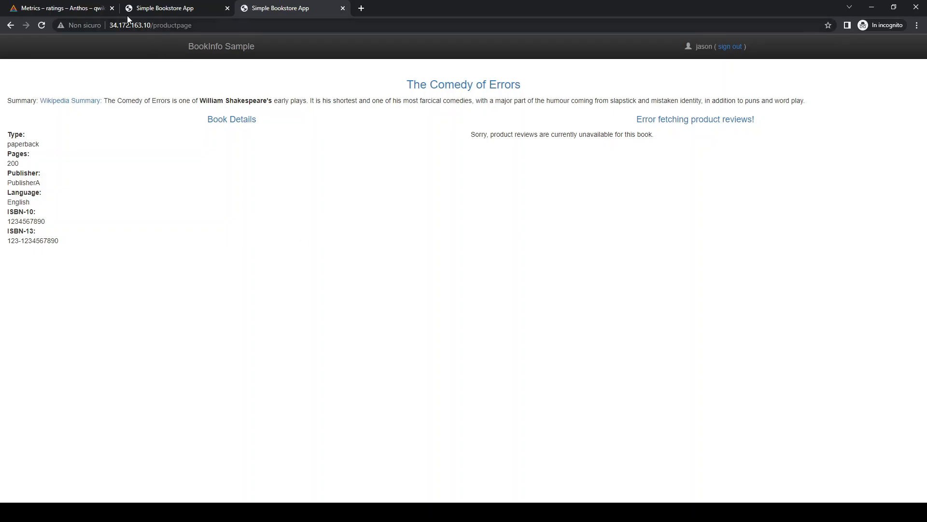
# Reapply the productpage VirtualService with 1 retry attempt and a perTryTimeout of 12s, clear the terminal, and reload the product page
pyautogui.click(77, 10)
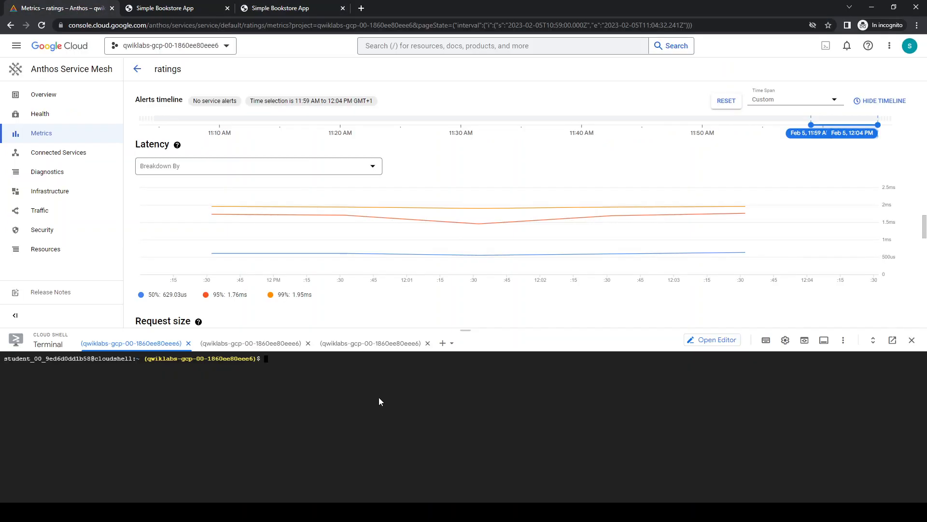
pyautogui.write('kubectl apply -f - <<EOF apiVersion: networking.istio.io/v1alpha3 kind: VirtualService metadata:   name: ratings spec:   hosts:   - ratings   http:   - fault:       delay:         percent: 100         fixedDelay: 4s     route:     - destination:         host: ratings         subset: v1 EOF')
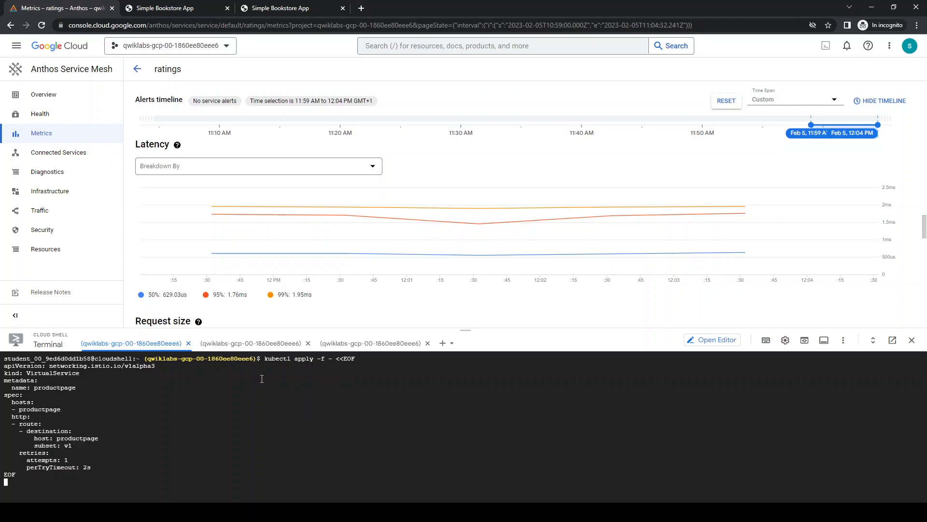
pyautogui.press('Left')
pyautogui.press('Left')
pyautogui.press('Left')
pyautogui.press('Left')
pyautogui.press('Left')
pyautogui.press('Left')
pyautogui.press('Left')
pyautogui.write('1')
pyautogui.press('Return')
pyautogui.press('Return')
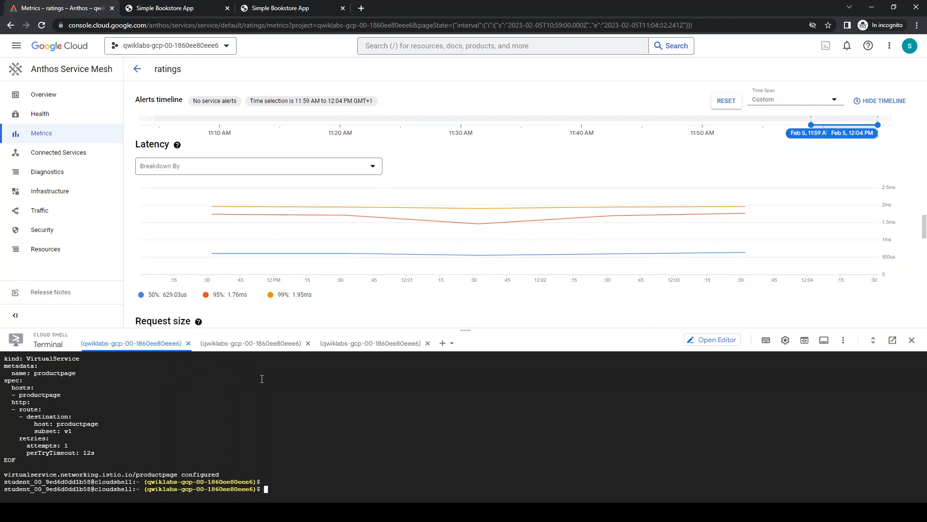
pyautogui.hotkey('ctrl', 'l')
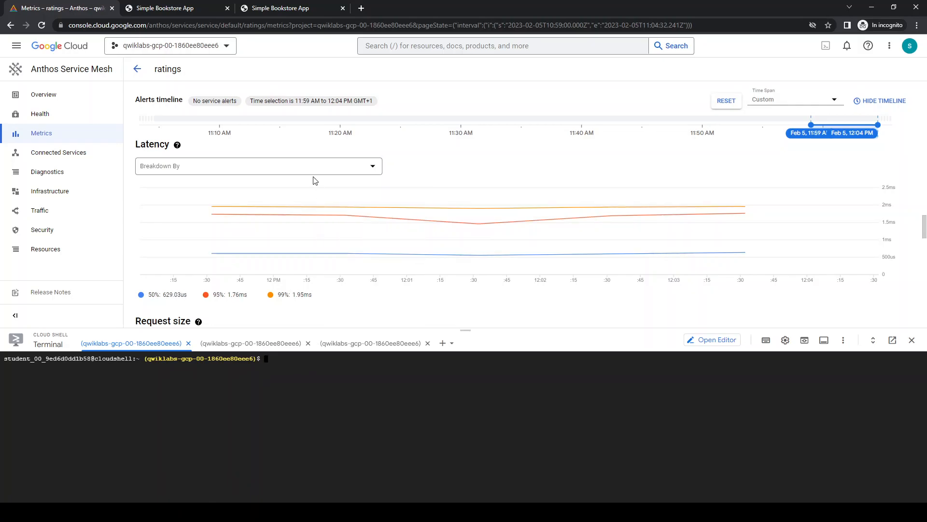
pyautogui.press('F5')
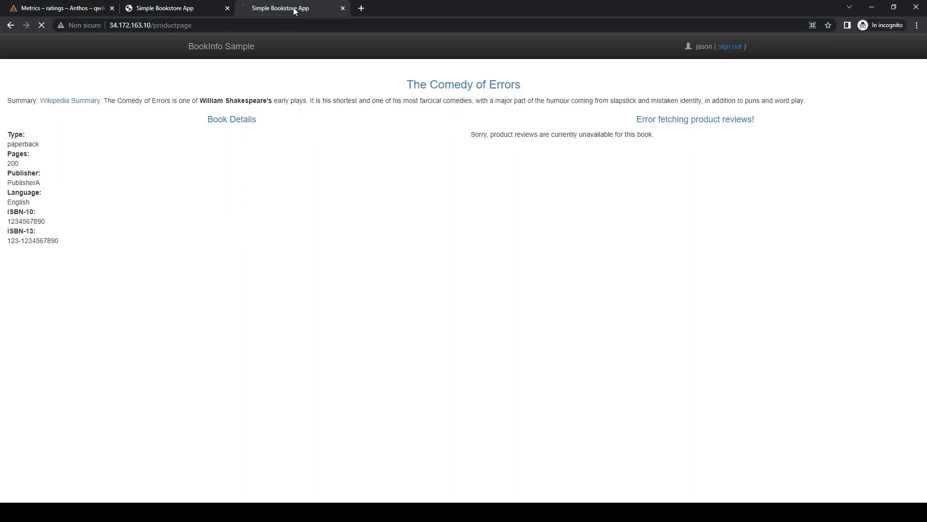
# Delete the Bookinfo virtual services with kubectl using the Istio master sample virtual-service-all-v1.yaml, and clear the terminal
pyautogui.click(58, 8)
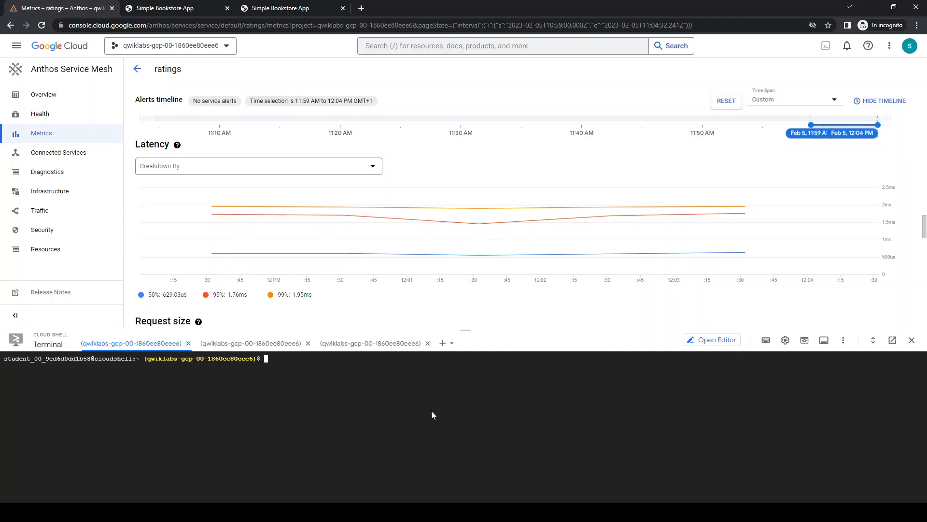
pyautogui.write('kubectl delete -f https://raw.githubusercontent.com/istio/istio/master/samples/bookinfo/networking/virtual-service-all-v1.yaml')
pyautogui.press('Return')
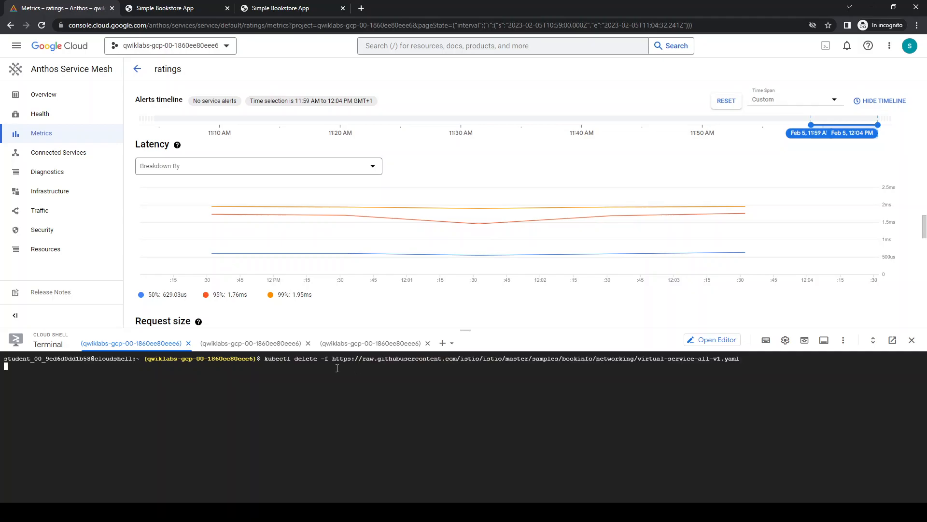
pyautogui.hotkey('ctrl', 'l')
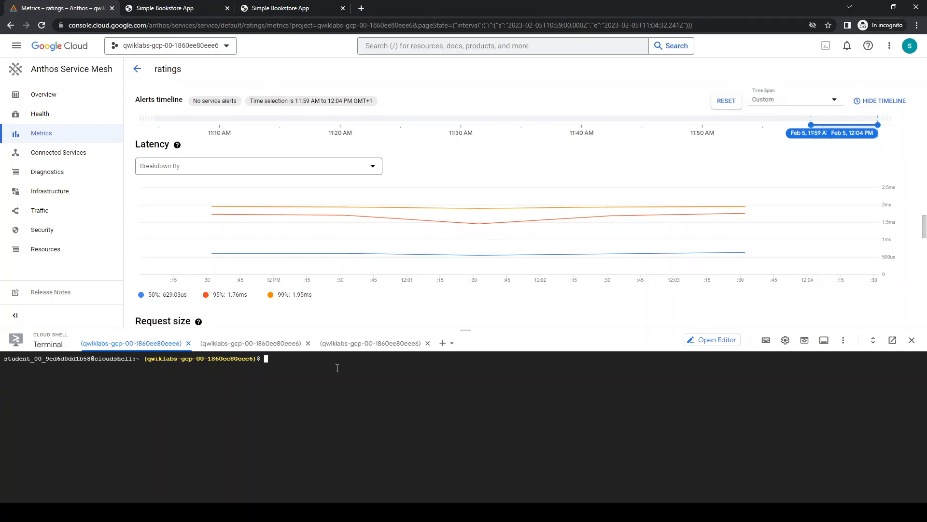
# Reload the product page several times in both bookstore tabs to check which reviews version serves it without virtual services
pyautogui.click(198, 7)
pyautogui.press('F5')
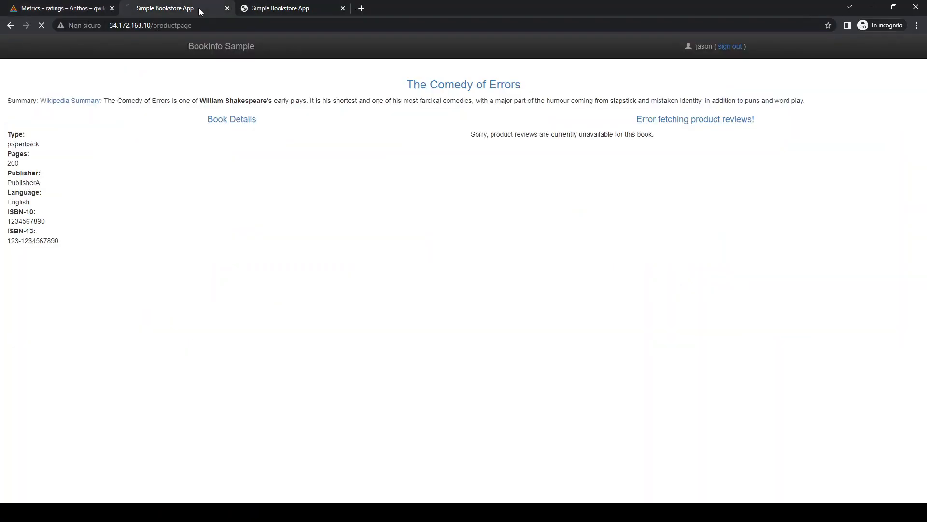
pyautogui.press('F5')
pyautogui.press('F5')
pyautogui.press('F5')
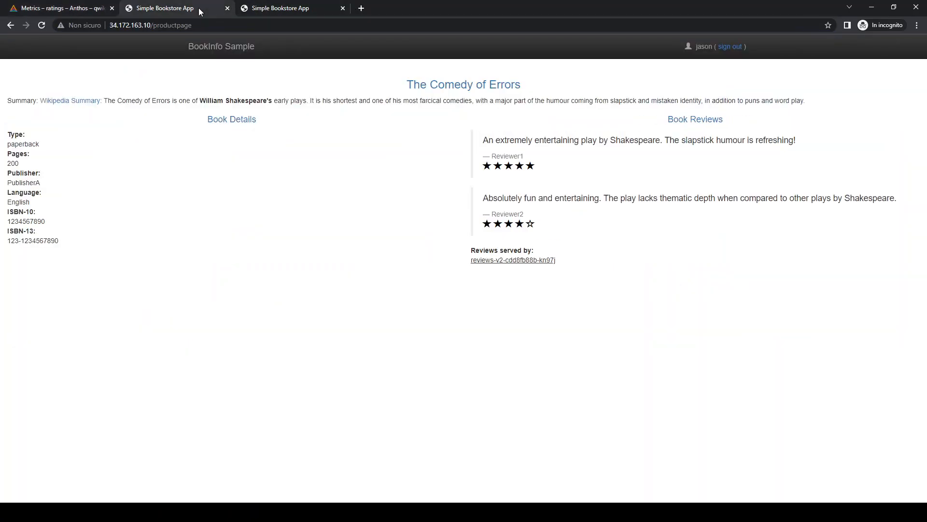
pyautogui.click(280, 7)
pyautogui.press('F5')
pyautogui.press('F5')
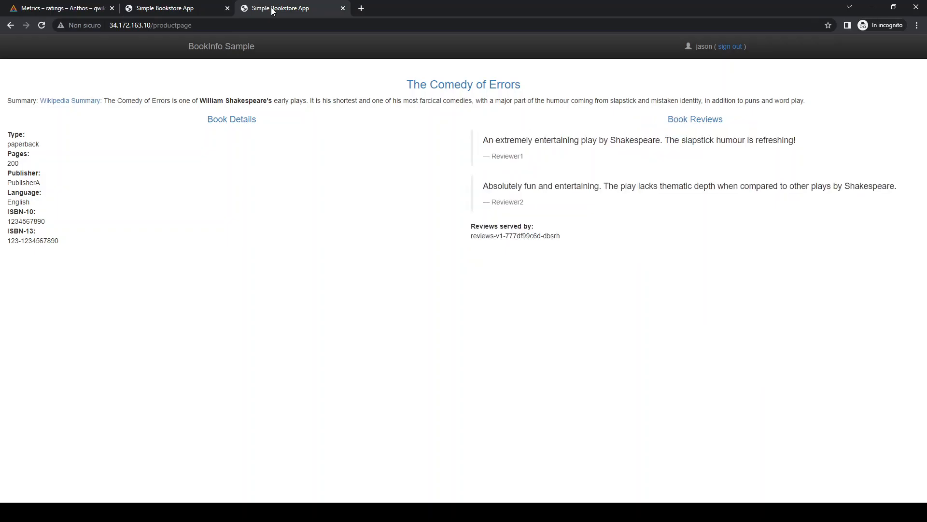
pyautogui.press('F5')
# In Cloud Shell, apply the Istio master sample virtual-service-all-v1.yaml with kubectl to recreate the Bookinfo virtual services
pyautogui.click(49, 9)
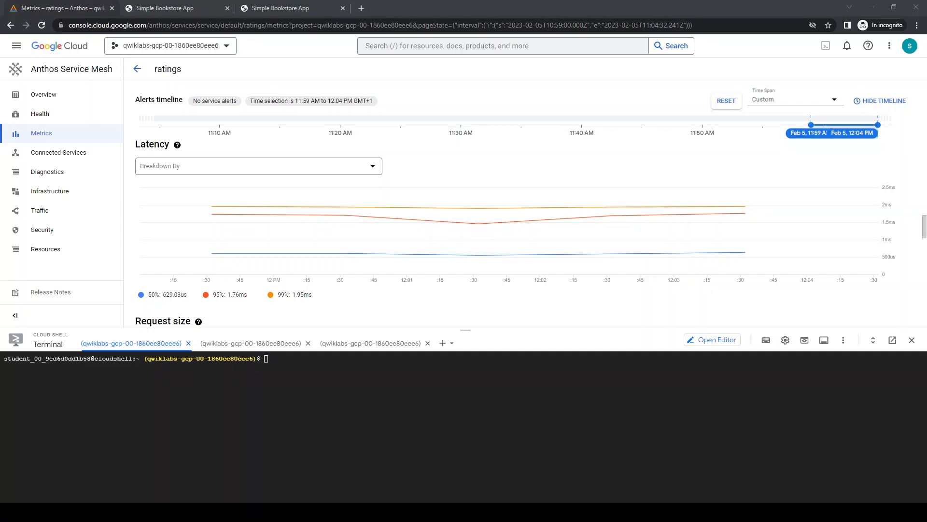
pyautogui.click(299, 420)
pyautogui.write('kubectl apply -f https://raw.githubusercontent.com/istio/istio/master/samples/bookinfo/networking/virtual-service-all-v1.yaml')
pyautogui.press('Return')
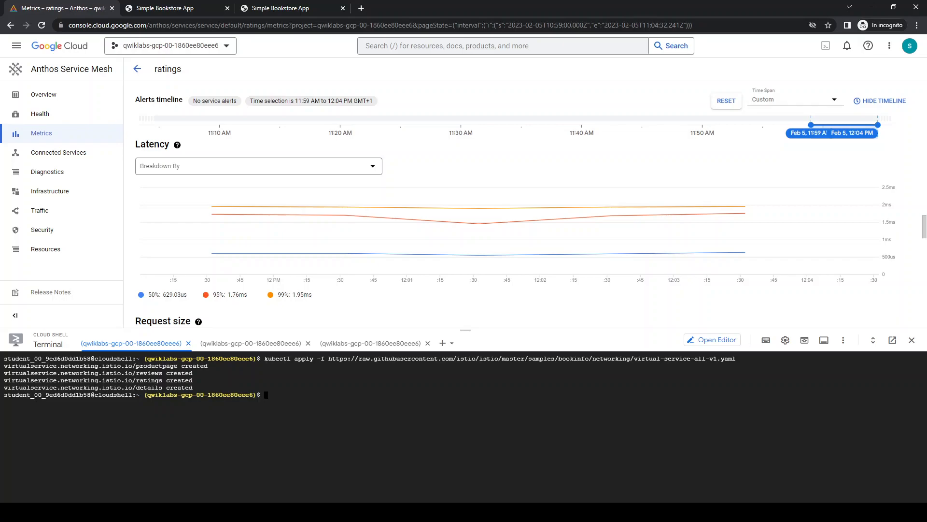
# Apply a productpage DestinationRule for subset v1 with maxConnections, http1MaxPendingRequests, maxRequestsPerConnection and consecutive5xxErrors of 1, interval 1s, baseEjectionTime 3m and maxEjectionPercent 100
pyautogui.hotkey('alt', 'Tab')
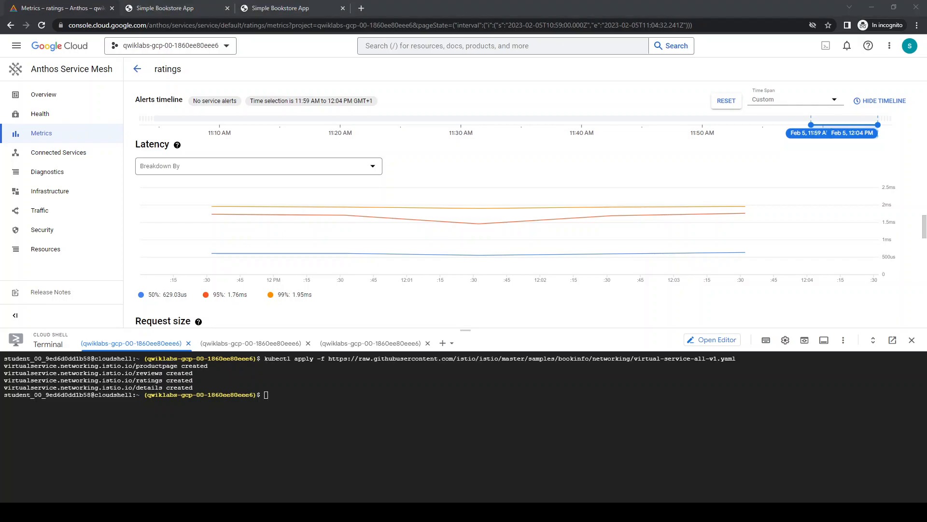
pyautogui.moveTo(408, 329); pyautogui.dragTo(397, 148)
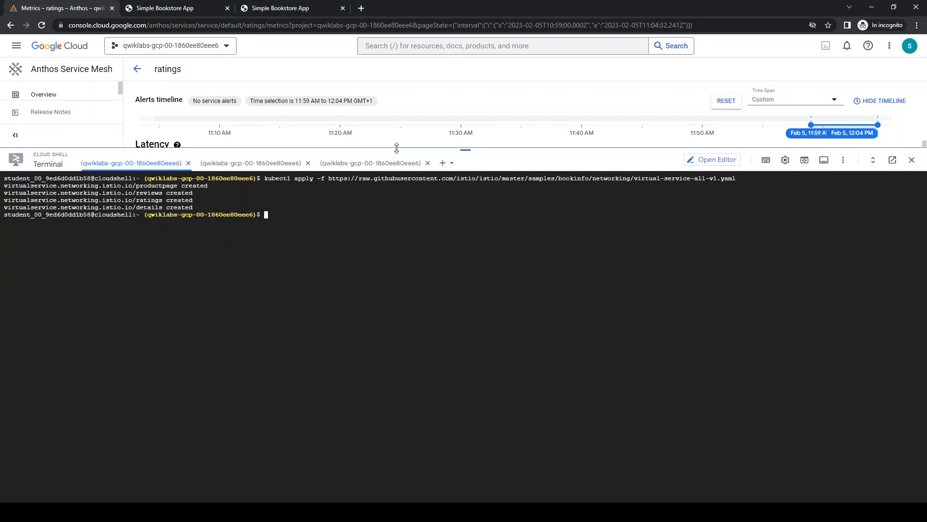
pyautogui.write('kubectl apply -f - <<EOF apiVersion: networking.istio.io/v1alpha3 kind: DestinationRule metadata:   name: productpage spec:   host: productpage   subsets:   - name: v1     labels:       version: v1   trafficPolicy:     connectionPool:       tcp:         maxConnections: 1       http:         http1MaxPendingRequests: 1         maxRequestsPerConnection: 1     outlierDetection:       consecutive5xxErrors: 1       interval: 1s       baseEjectionTime: 3m       maxEjectionPercent: 100 EOF')
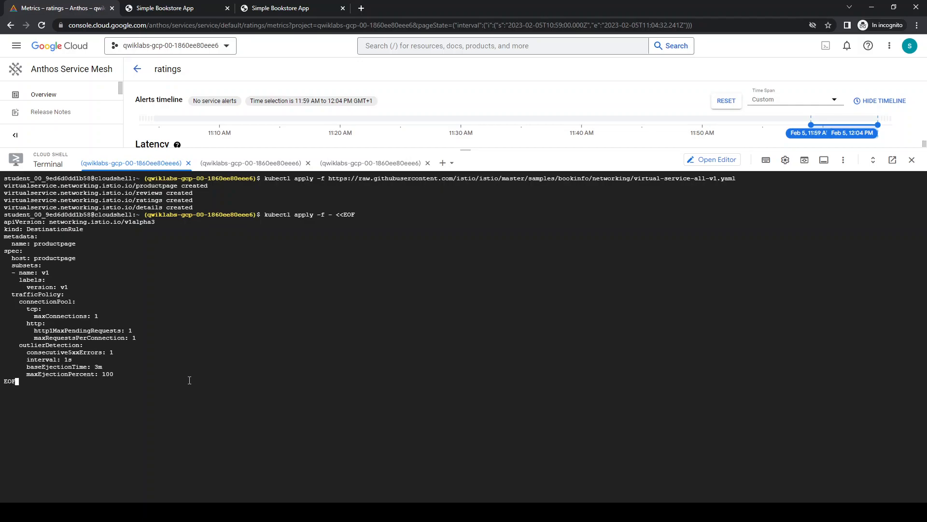
pyautogui.press('Return')
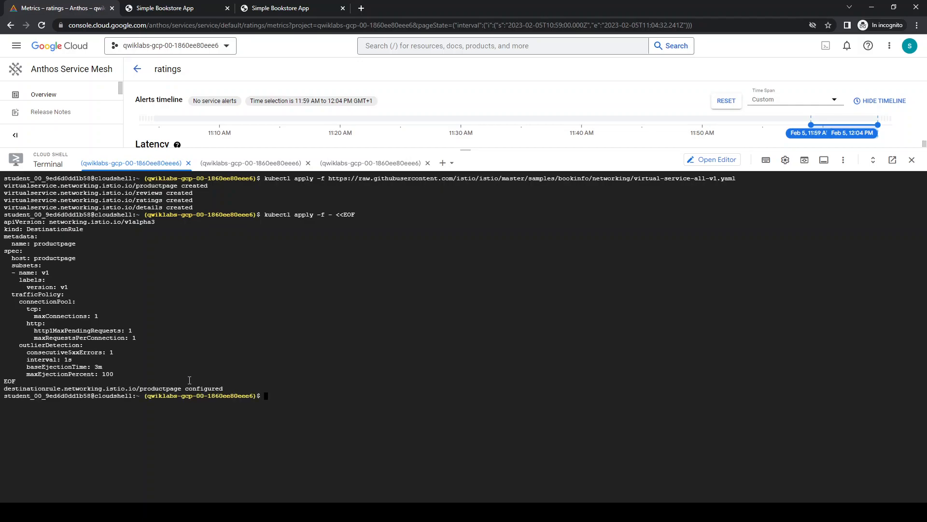
pyautogui.hotkey('ctrl', 'l')
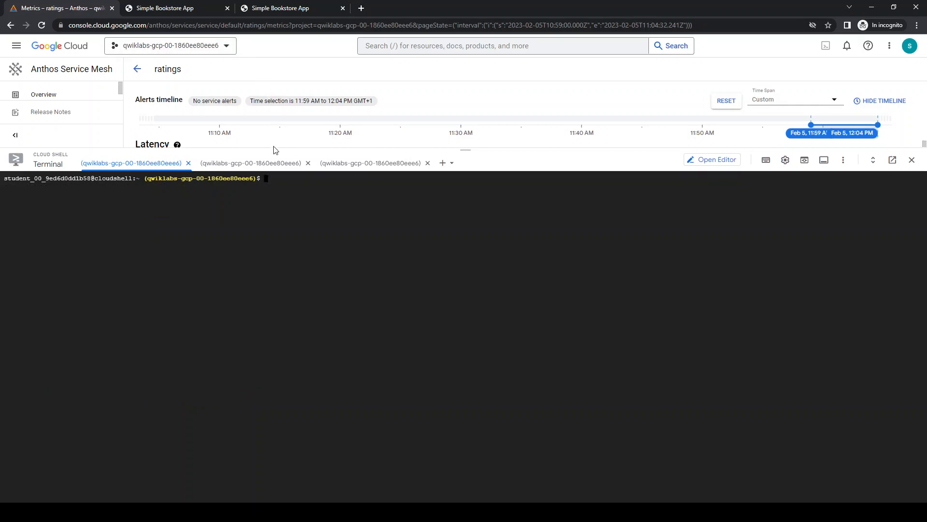
# Shrink the terminal and reload the bookstore product page to check it with the circuit breaker in place
pyautogui.moveTo(278, 149); pyautogui.dragTo(280, 358)
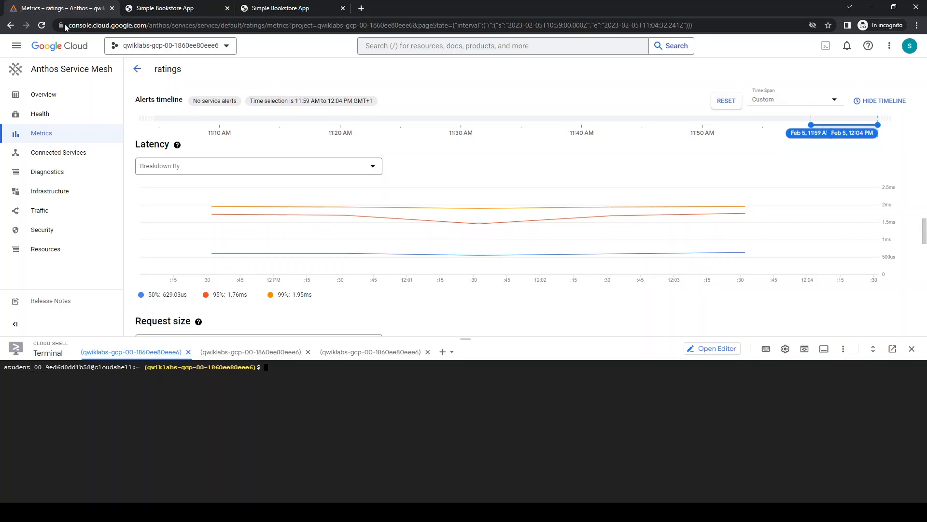
pyautogui.click(166, 8)
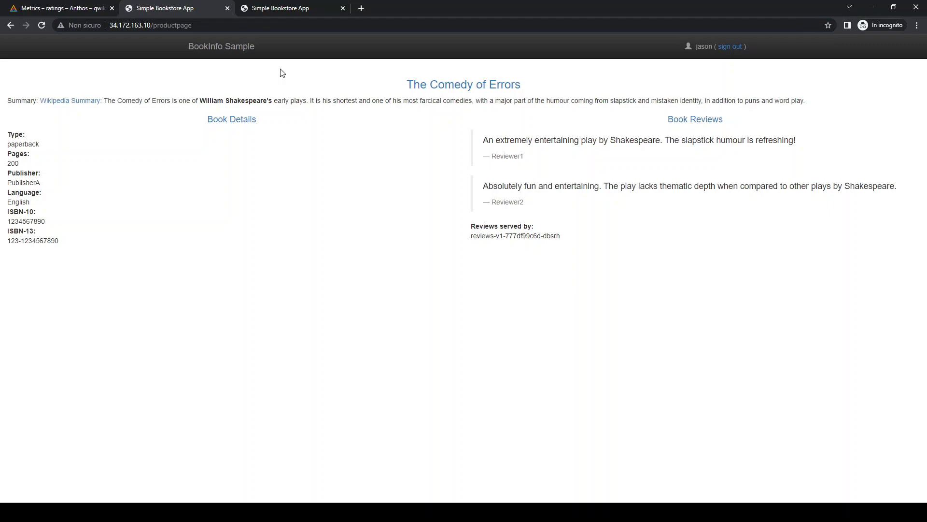
pyautogui.click(296, 8)
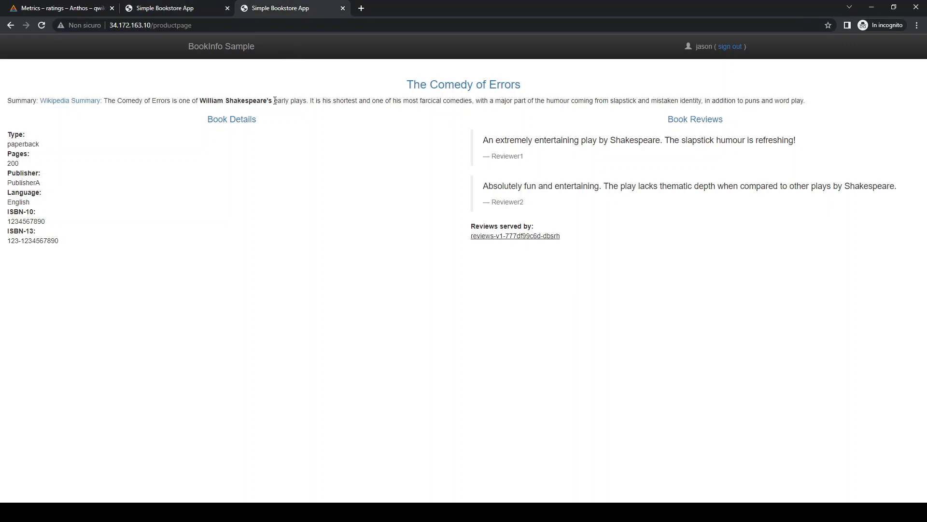
pyautogui.press('F5')
pyautogui.press('F5')
# In Cloud Shell, deploy the Fortio client with kubectl from the Istio release-1.9 httpbin sample fortio-deploy.yaml
pyautogui.click(67, 8)
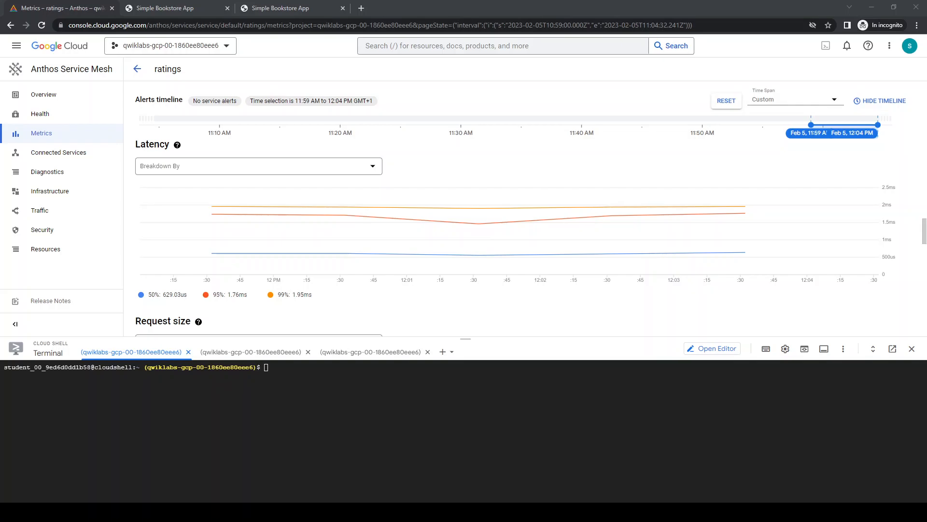
pyautogui.click(205, 411)
pyautogui.write('kubectl apply -f https://raw.githubusercontent.com/istio/istio/release-1.9/samples/httpbin/sample-client/fortio-deploy.yaml')
pyautogui.press('Return')
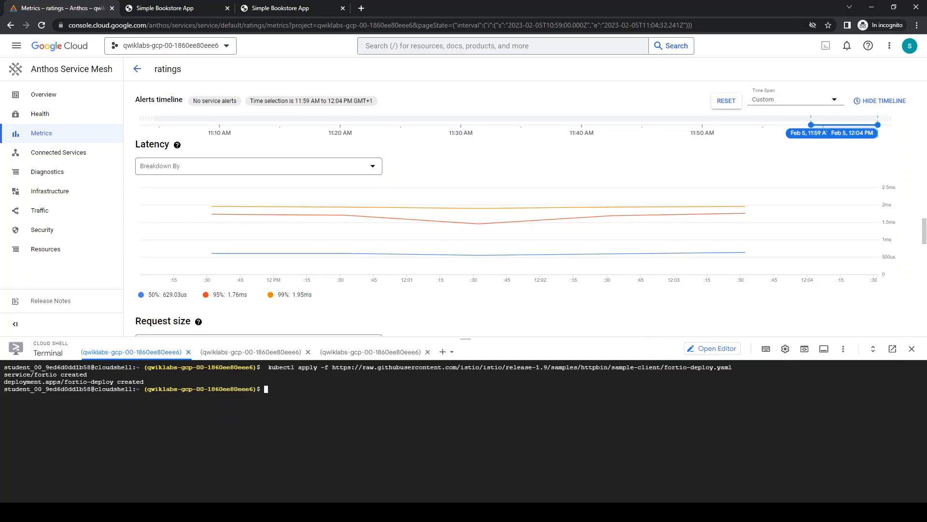
# Export the Fortio pod's name as FORTIO_POD and request the product page once from its fortio container
pyautogui.click(173, 426)
pyautogui.write('export FORTIO_POD=$(kubectl get pods -lapp=fortio -o \'jsonpath={.items[0].metadata.name}\') kubectl exec "$FORTIO_POD" -c fortio -- /usr/bin/fortio curl -quiet http://${GATEWAY_URL}/productpage')
pyautogui.press('Return')
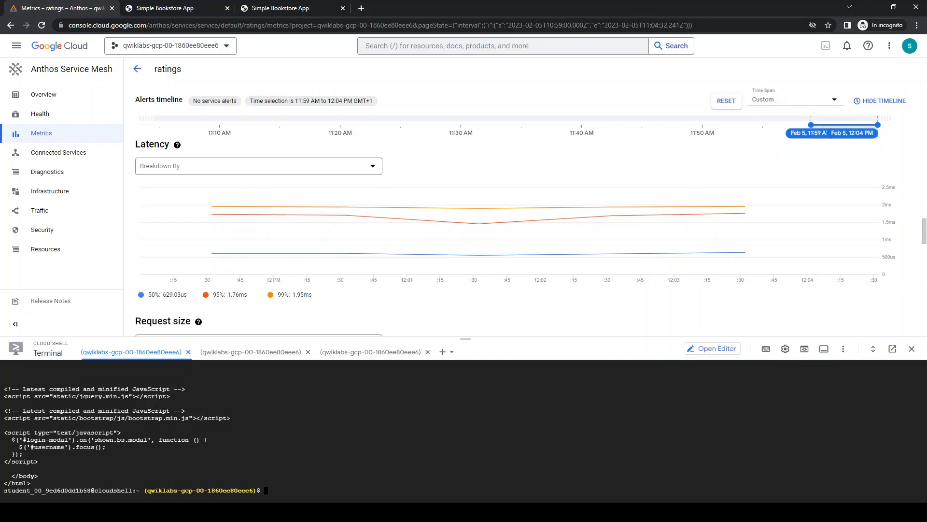
# Run the Fortio load test on the gateway's product page twice with -c 2, -qps 0, -n 20 and -loglevel Warning
pyautogui.click(293, 478)
pyautogui.write('kubectl exec "$FORTIO_POD" -c fortio -- /usr/bin/fortio load -c 2 -qps 0 -n 20 -loglevel Warning http://${GATEWAY_URL}/productpage')
pyautogui.press('Return')
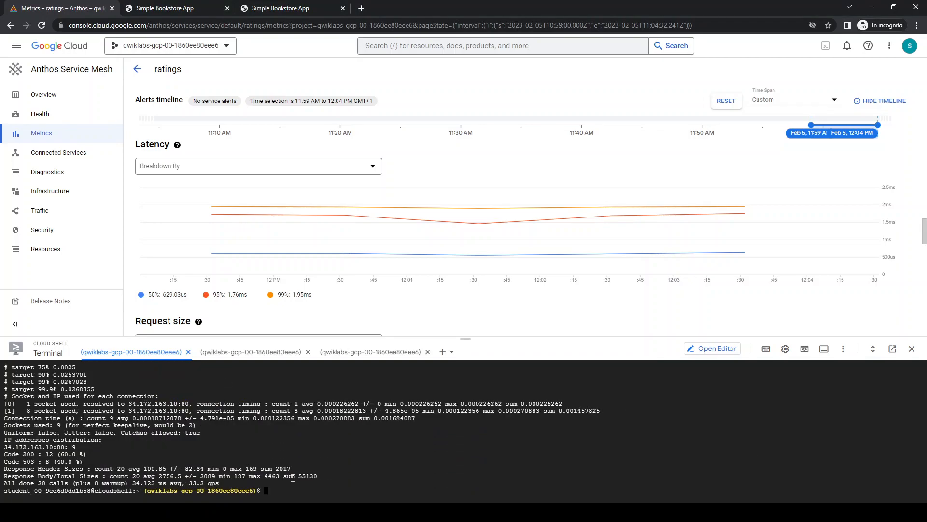
pyautogui.hotkey('ctrl', 'l')
pyautogui.press('Up')
pyautogui.press('Return')
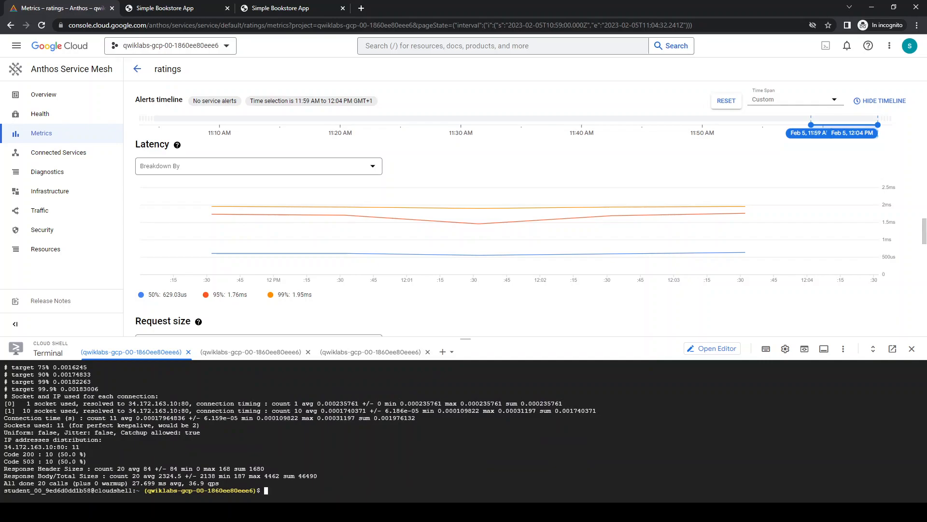
# Run the Fortio load test on the gateway's product page with -c 3, -qps 0, -n 30 and -loglevel Warning, and review its output
pyautogui.click(378, 485)
pyautogui.hotkey('ctrl', 'l')
pyautogui.write('kubectl exec "$FORTIO_POD" -c fortio -- /usr/bin/fortio load -c 3 -qps 0 -n 30 -loglevel Warning http://${GATEWAY_URL}/productpage')
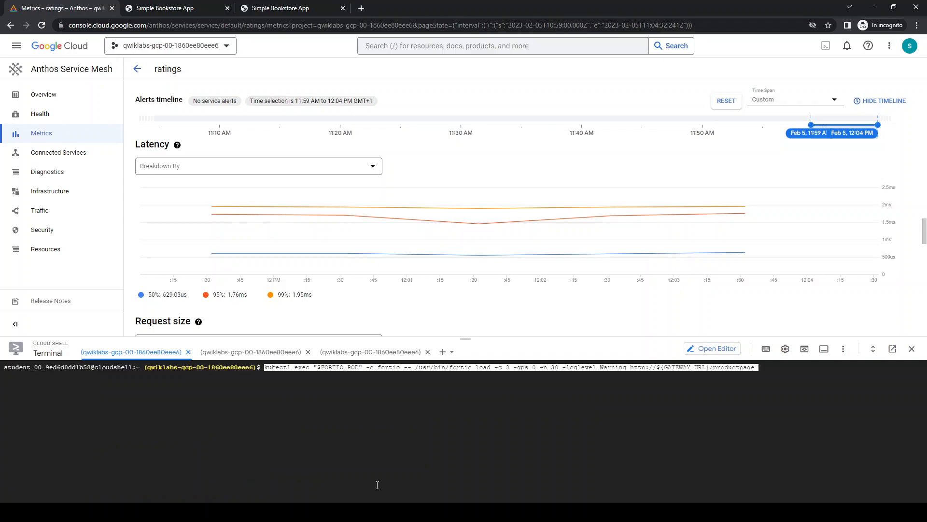
pyautogui.press('BackSpace')
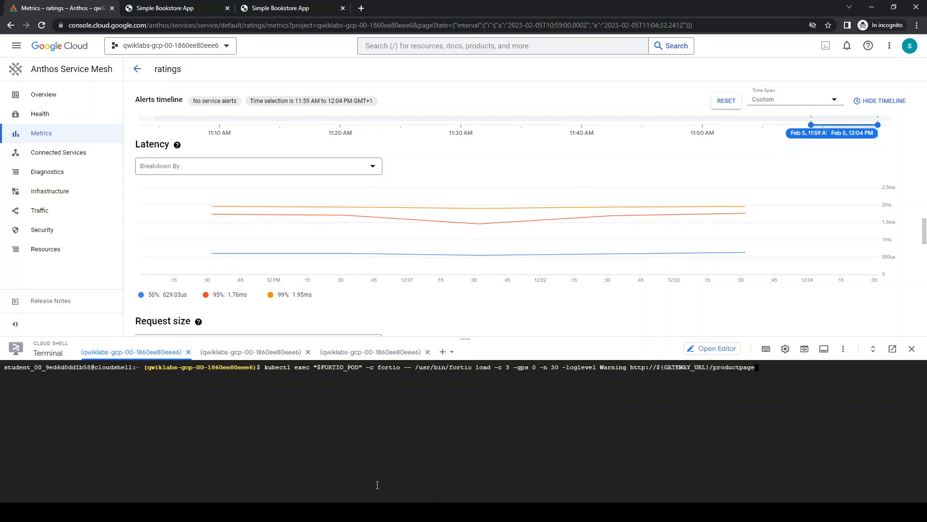
pyautogui.press('Return')
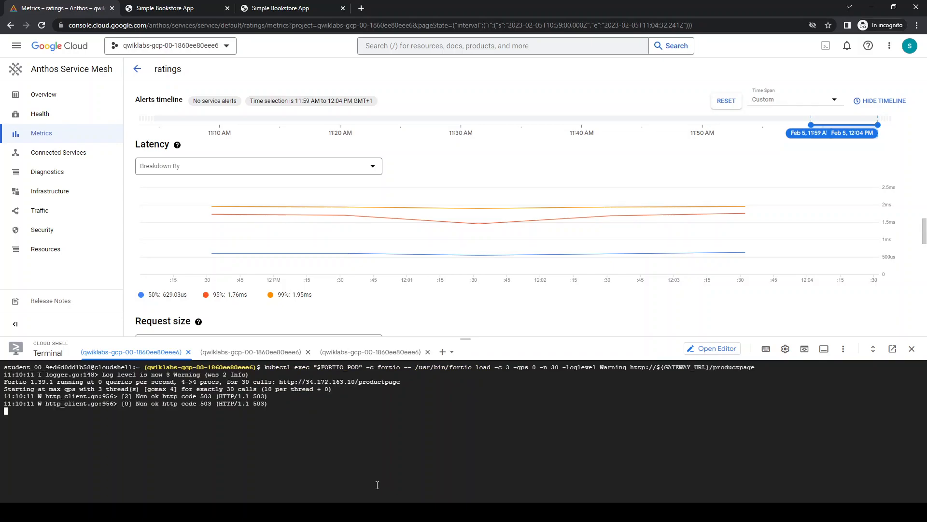
pyautogui.scroll(10, 257, 466)
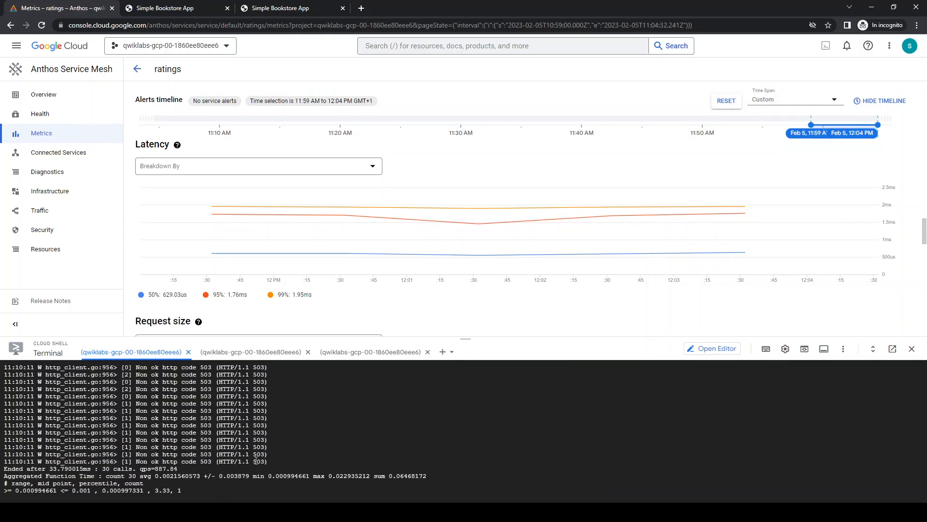
pyautogui.scroll(2, 256, 461)
pyautogui.scroll(-10, 159, 384)
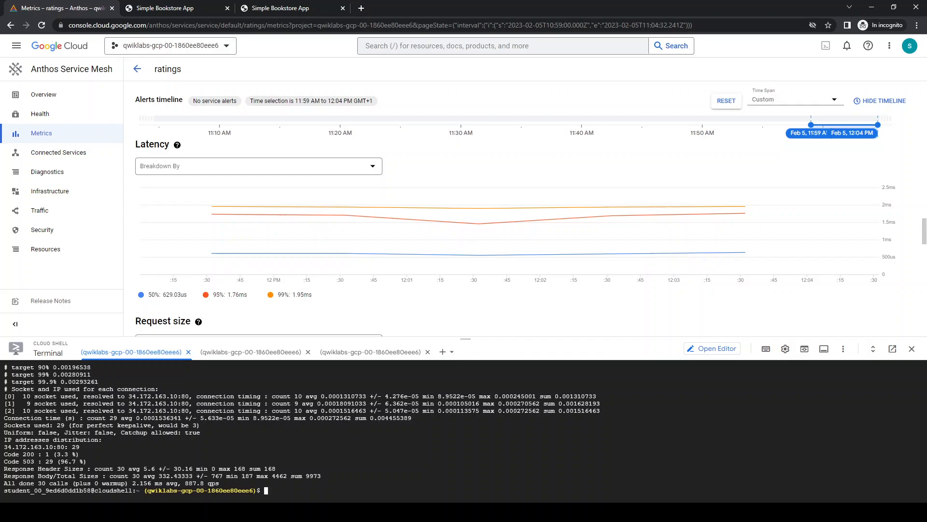
# Reload the bookstore product page in both of its browser tabs to check it after the load test
pyautogui.click(199, 7)
pyautogui.press('F5')
pyautogui.hotkey('ctrl', 'l')
pyautogui.press('Return')
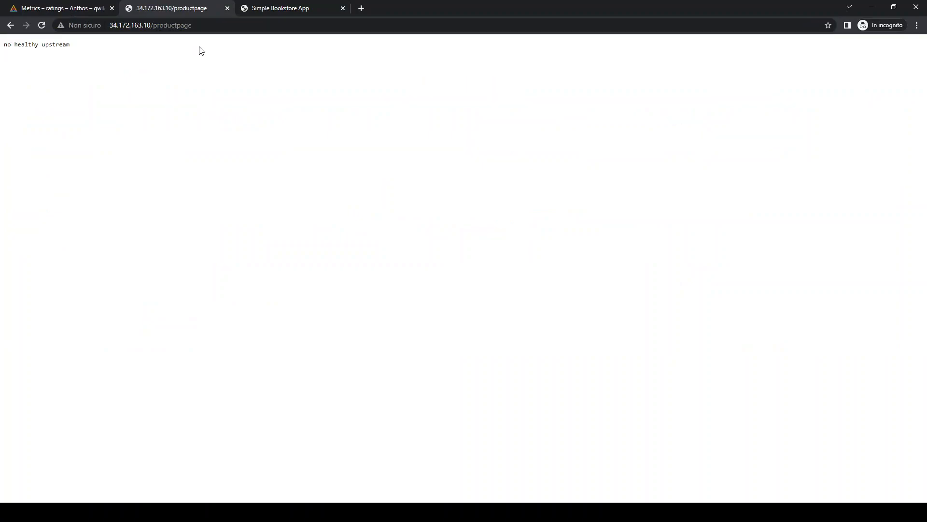
pyautogui.click(266, 8)
pyautogui.press('F5')
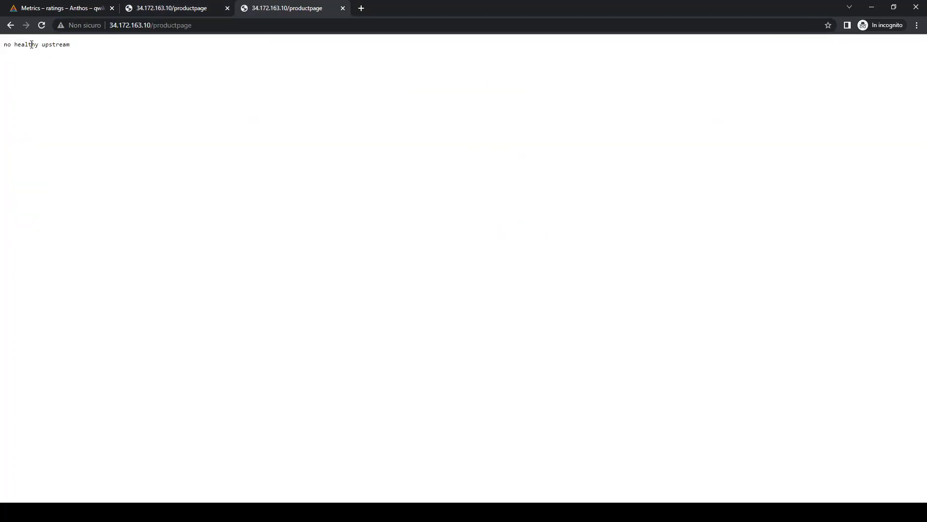
# Return to Cloud Shell and list the virtual services with kubectl get vs on a cleared terminal
pyautogui.click(73, 12)
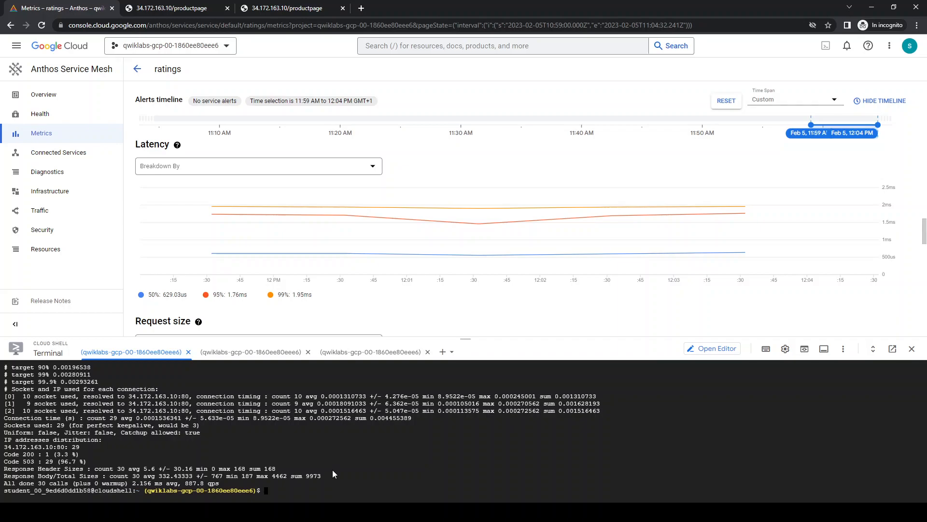
pyautogui.hotkey('ctrl', 'l')
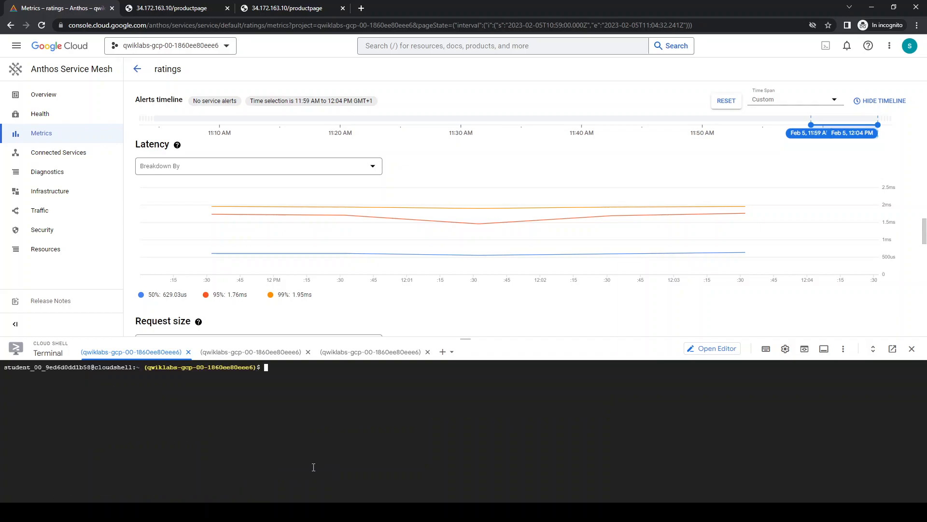
pyautogui.write('kubectl get vs')
pyautogui.press('Return')
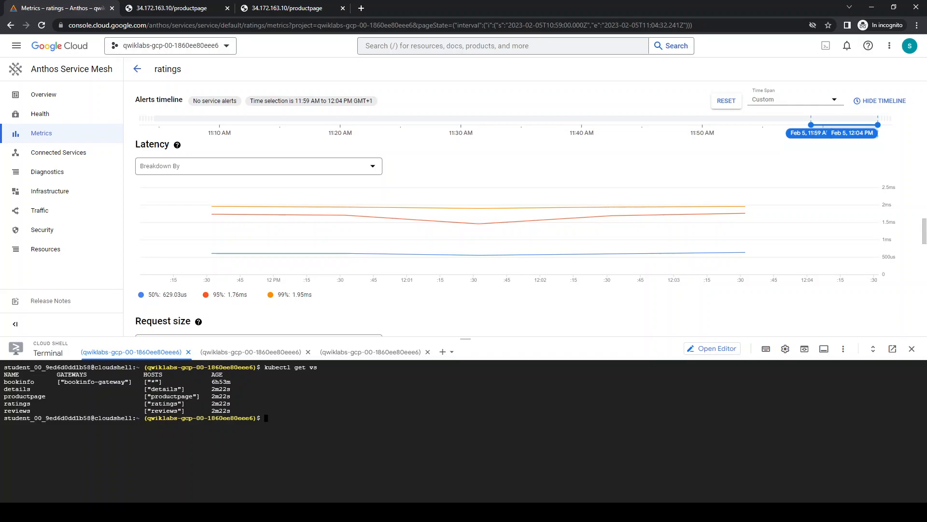
# View the Istio release-1.9 fortio-deploy.yaml from raw.githubusercontent.com in a new browser tab, and close that tab
pyautogui.hotkey('alt', 'Tab')
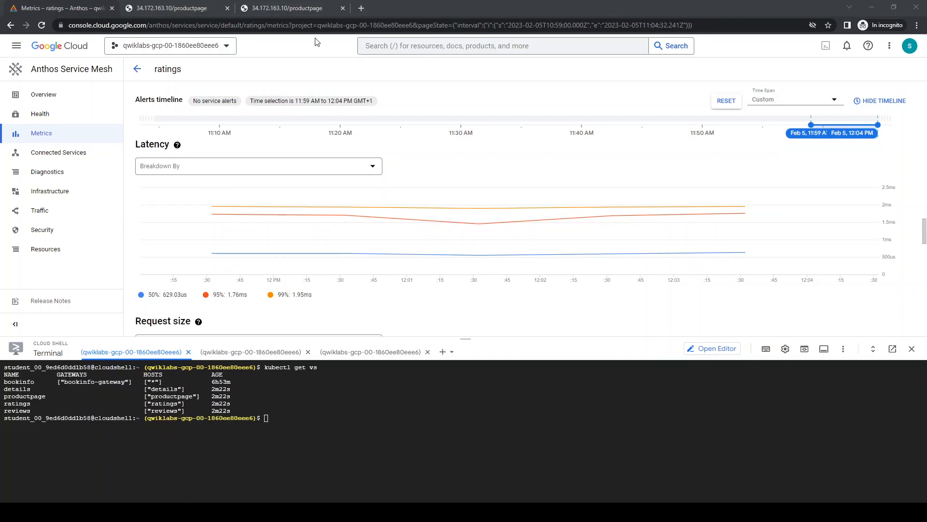
pyautogui.click(362, 8)
pyautogui.write('raw.githubusercontent.com/istio/istio/release-1.9/samples/httpbin/sample-client/fortio-deploy.yaml')
pyautogui.press('Return')
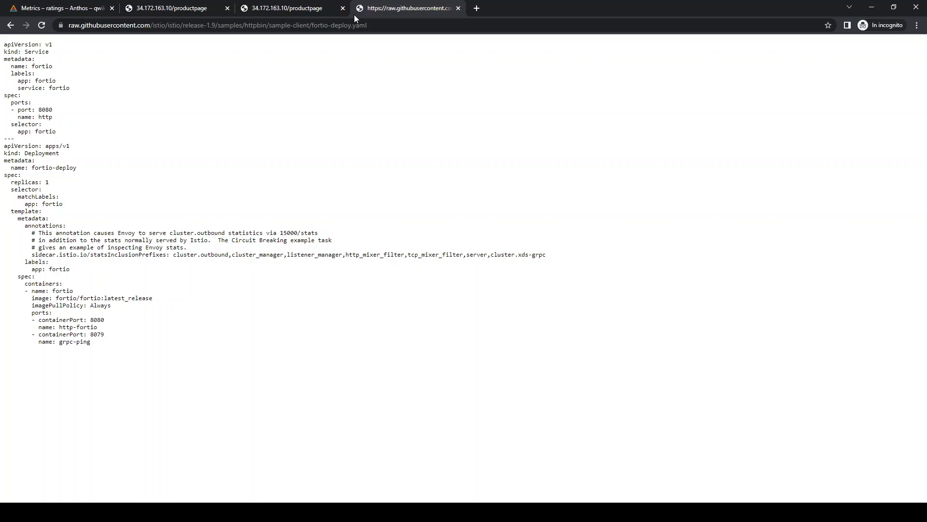
pyautogui.click(458, 8)
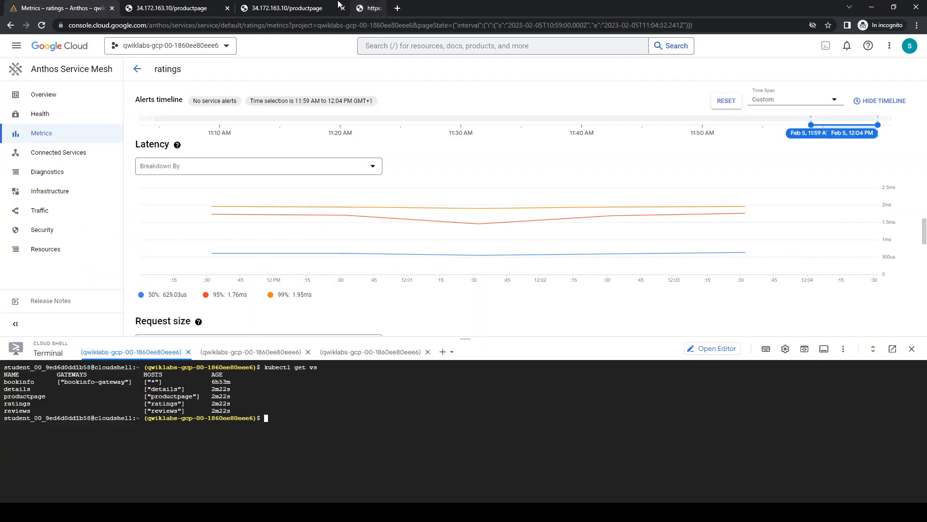
# Open the Kubernetes Engine workloads in a separate browser tab and delete the fortio-deploy deployment
pyautogui.click(17, 47)
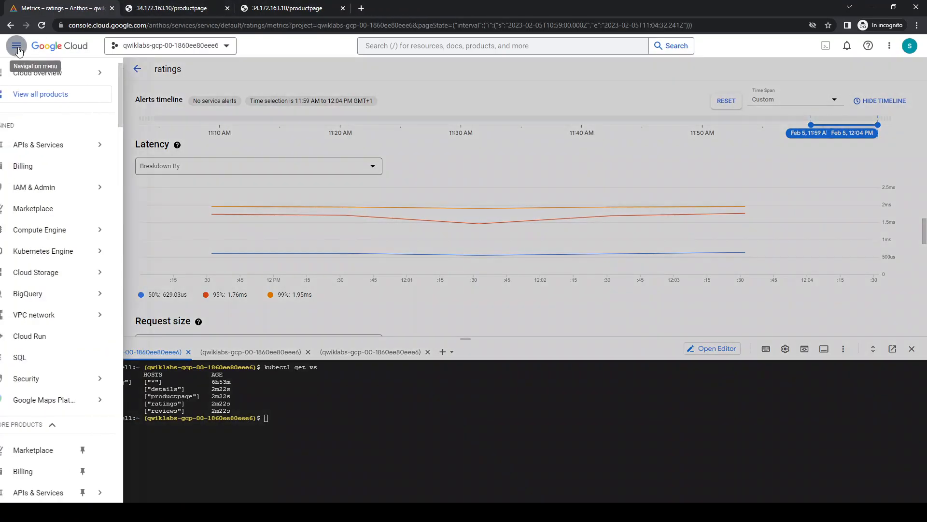
pyautogui.moveTo(47, 249)
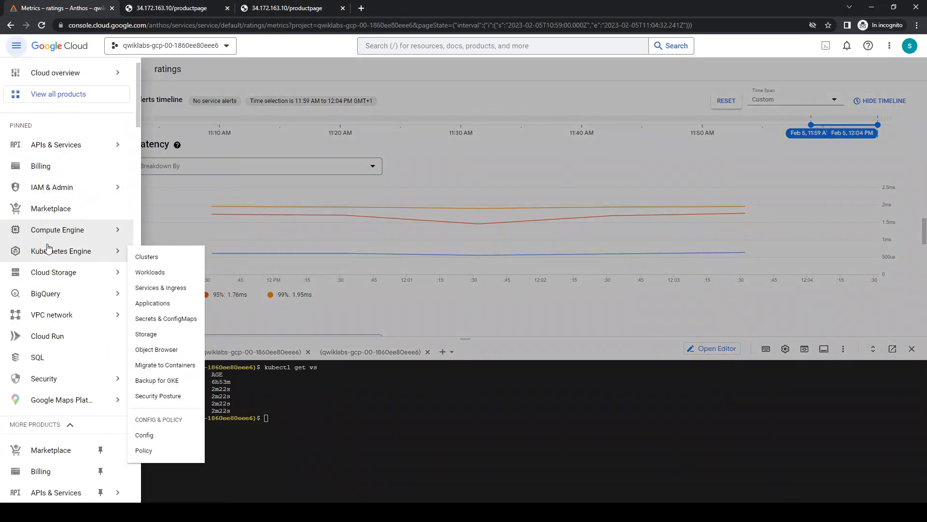
pyautogui.middleClick(149, 272)
pyautogui.click(173, 9)
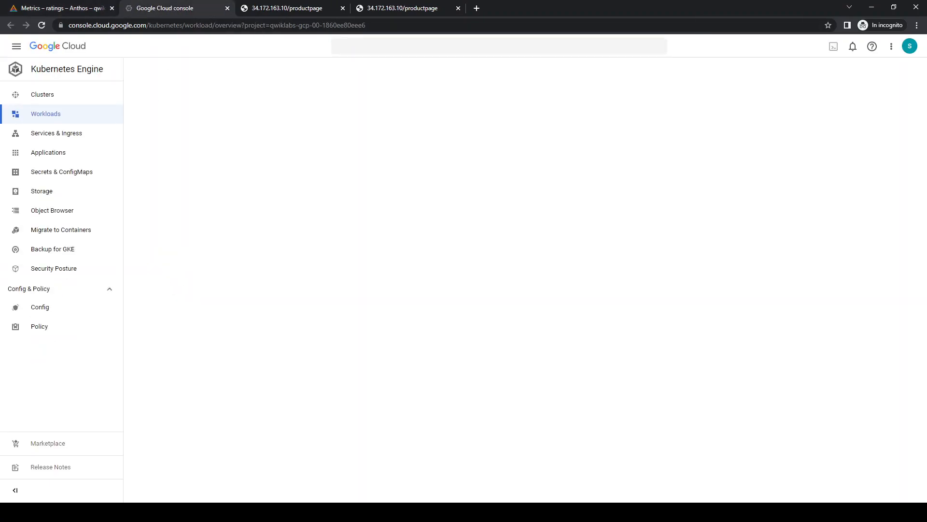
pyautogui.click(327, 11)
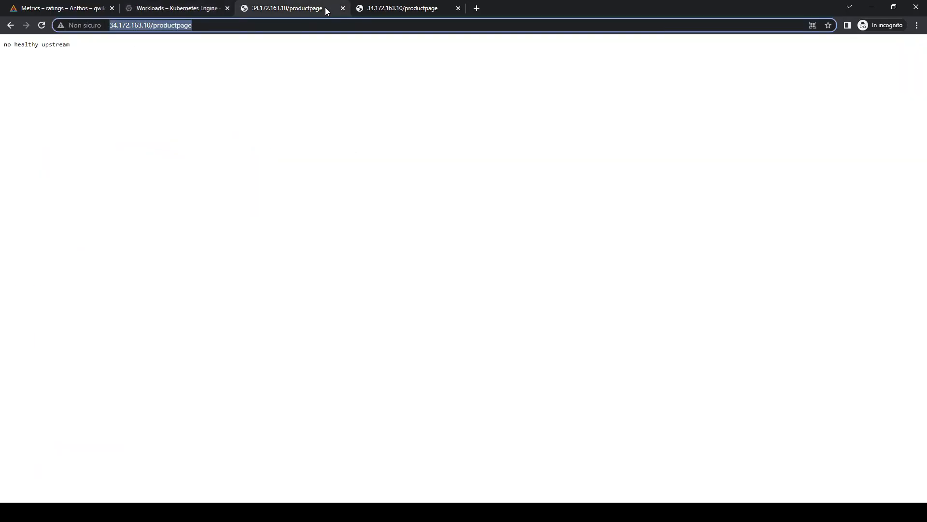
pyautogui.click(213, 10)
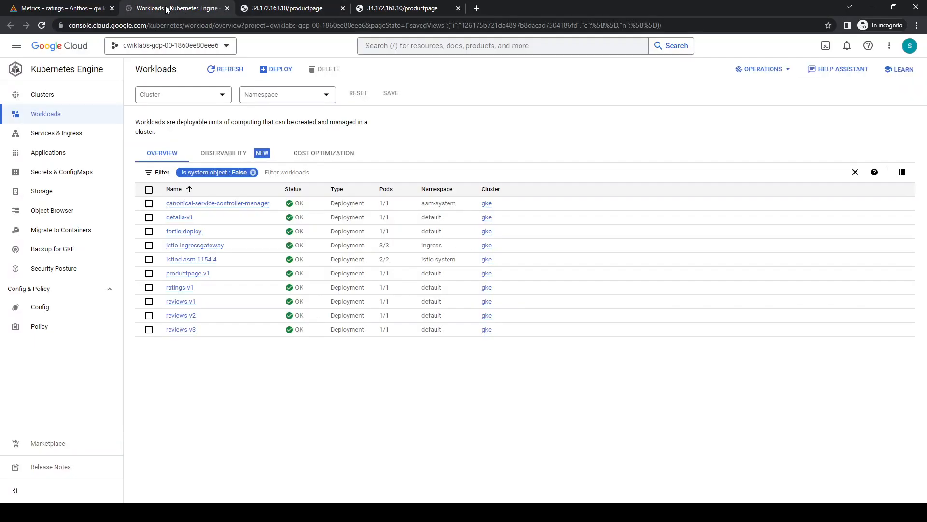
pyautogui.click(149, 231)
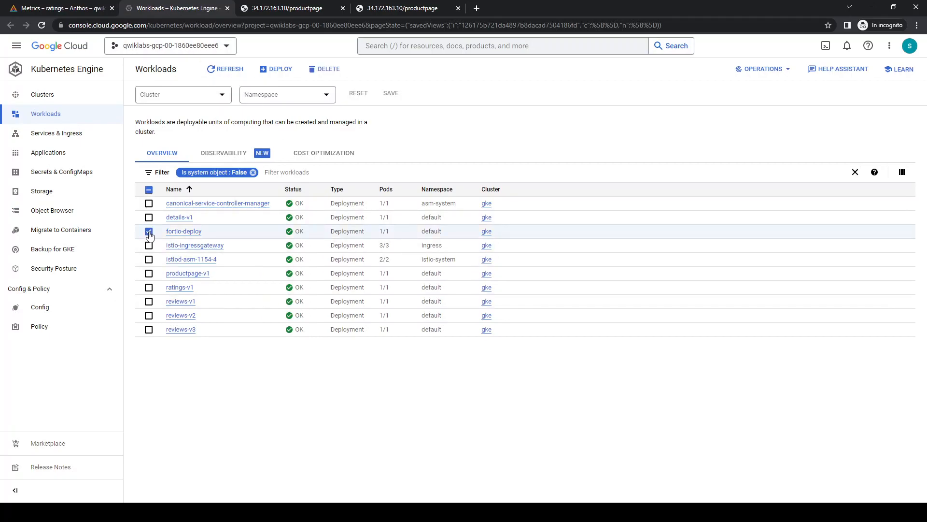
pyautogui.click(324, 73)
pyautogui.click(548, 308)
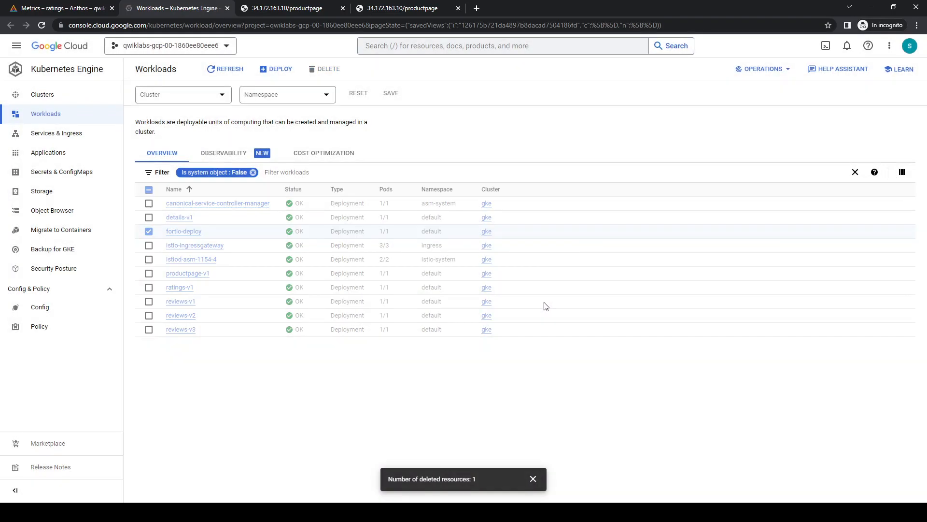
# Delete the fortio service from the Kubernetes Engine services list
pyautogui.click(60, 132)
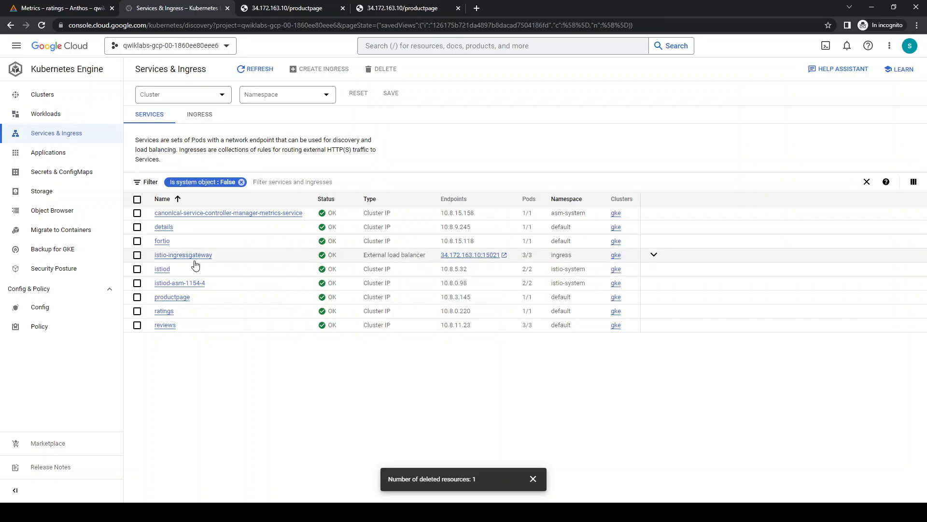
pyautogui.click(137, 240)
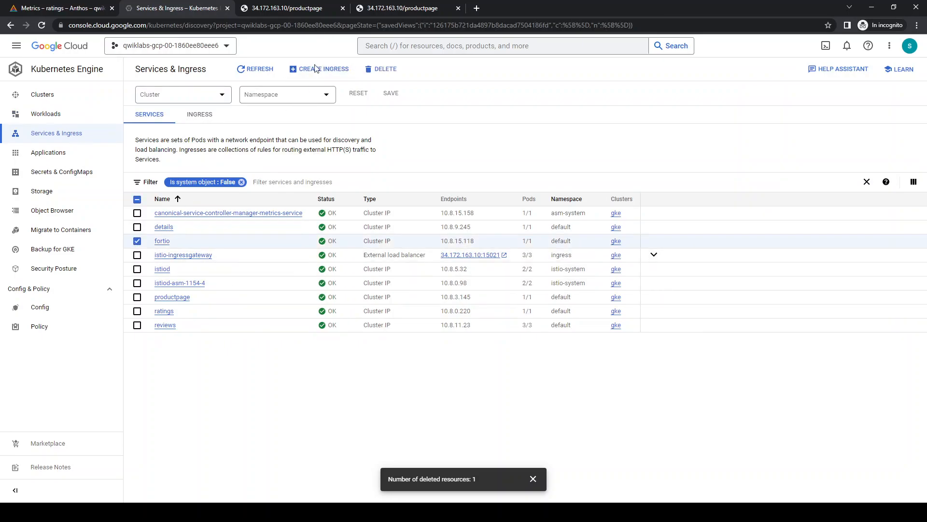
pyautogui.click(382, 69)
pyautogui.click(533, 304)
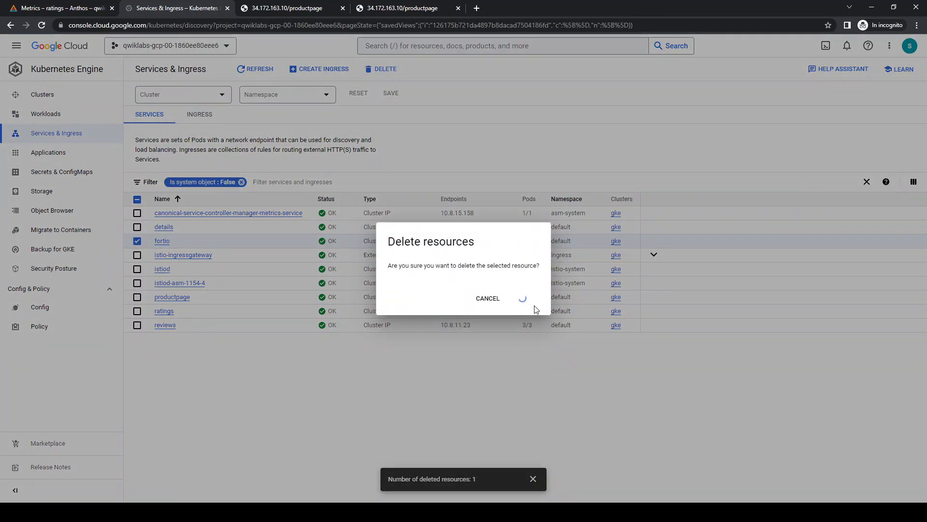
# Reload both product page tabs twice to check the site with the Fortio client removed
pyautogui.click(74, 14)
pyautogui.click(159, 7)
pyautogui.click(270, 7)
pyautogui.press('F5')
pyautogui.press('F5')
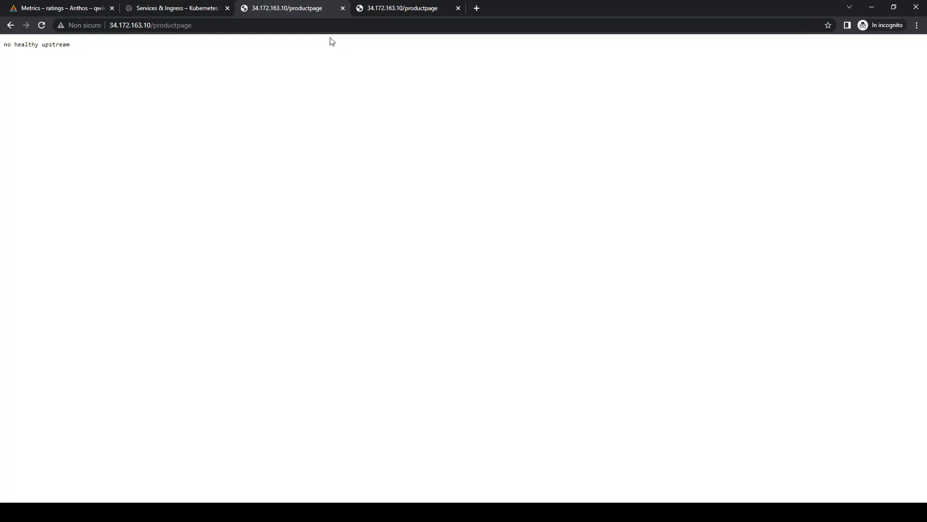
pyautogui.click(384, 10)
pyautogui.press('F5')
pyautogui.press('F5')
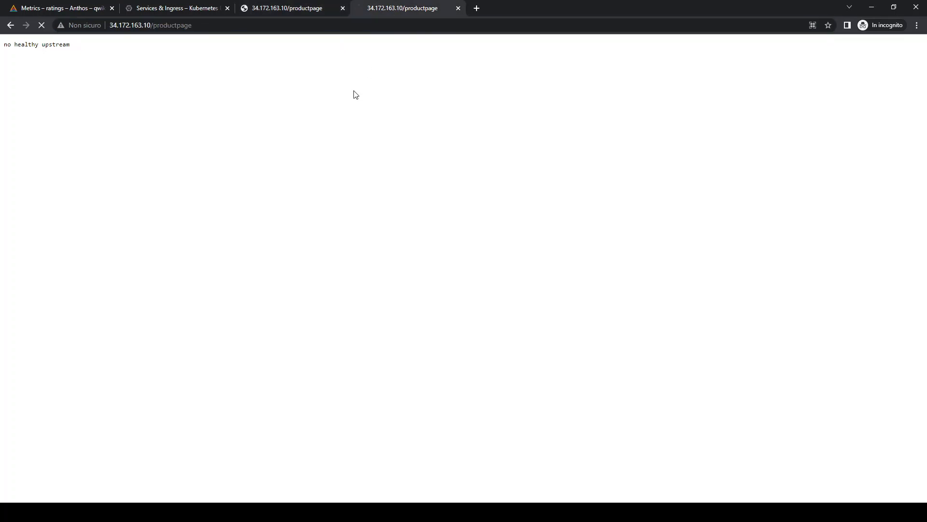
# Return to Cloud Shell, clear the terminal and list the destination rules with kubectl get DestinationRule
pyautogui.click(171, 8)
pyautogui.click(62, 8)
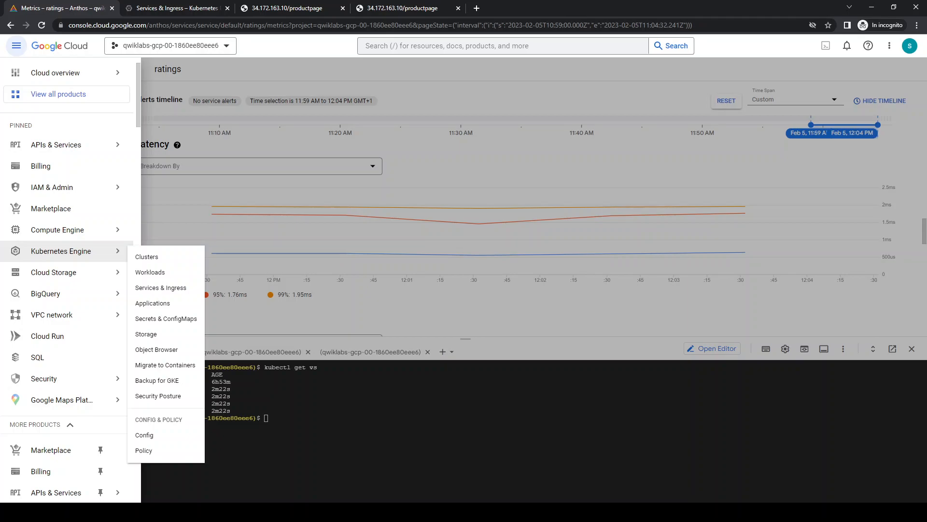
pyautogui.click(366, 401)
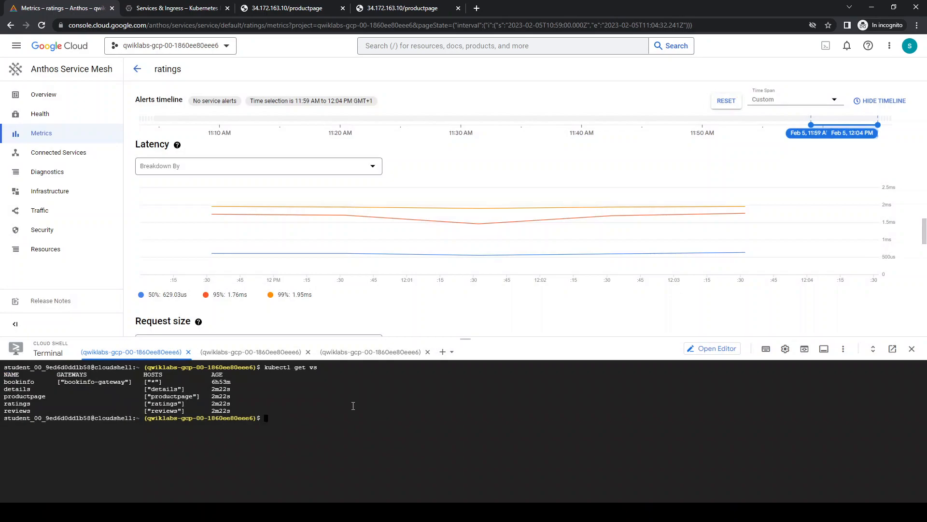
pyautogui.hotkey('ctrl', 'l')
pyautogui.write('kubectl get DestinationRule')
pyautogui.press('Return')
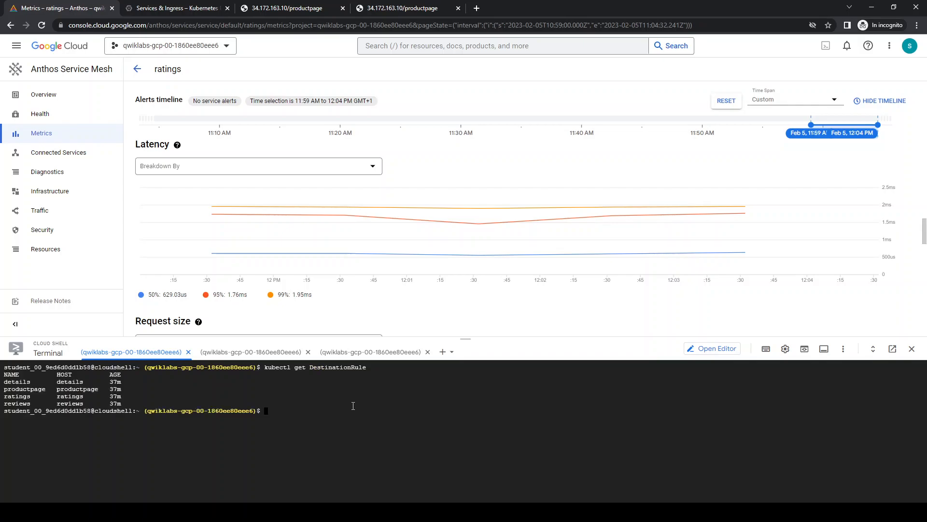
# Delete the productpage destination rule with kubectl delete DestinationRule productpage
pyautogui.press('Up')
pyautogui.press('Left')
pyautogui.press('Left')
pyautogui.press('Left')
pyautogui.press('Left')
pyautogui.press('Left')
pyautogui.press('Left')
pyautogui.press('Left')
pyautogui.press('Left')
pyautogui.press('Left')
pyautogui.press('Left')
pyautogui.press('BackSpace')
pyautogui.press('BackSpace')
pyautogui.press('Delete')
pyautogui.write('delete')
pyautogui.press('End')
pyautogui.doubleClick(24, 389)
pyautogui.write('productpage')
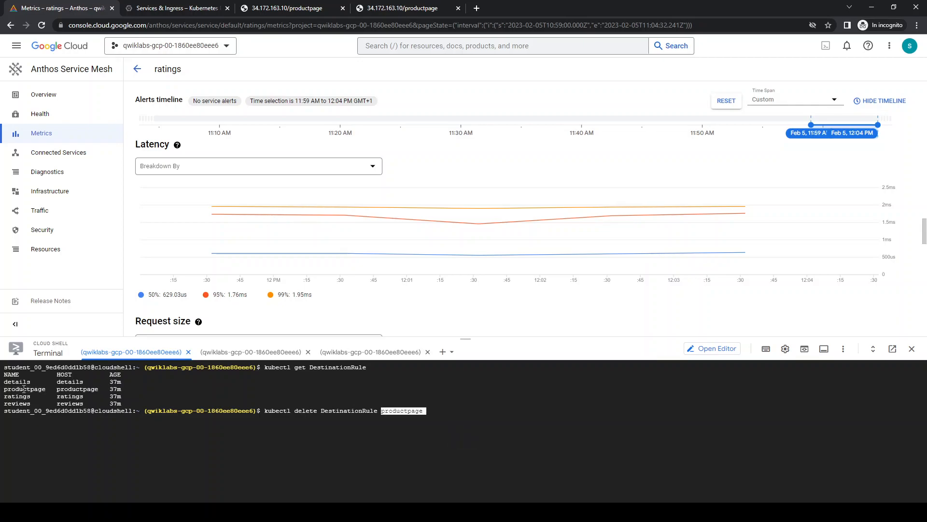
pyautogui.press('Return')
# Delete the details destination rule with kubectl, reusing the previous delete command
pyautogui.press('Up')
pyautogui.press('BackSpace')
pyautogui.press('BackSpace')
pyautogui.press('BackSpace')
pyautogui.press('BackSpace')
pyautogui.press('BackSpace')
pyautogui.press('BackSpace')
pyautogui.press('BackSpace')
pyautogui.press('BackSpace')
pyautogui.press('BackSpace')
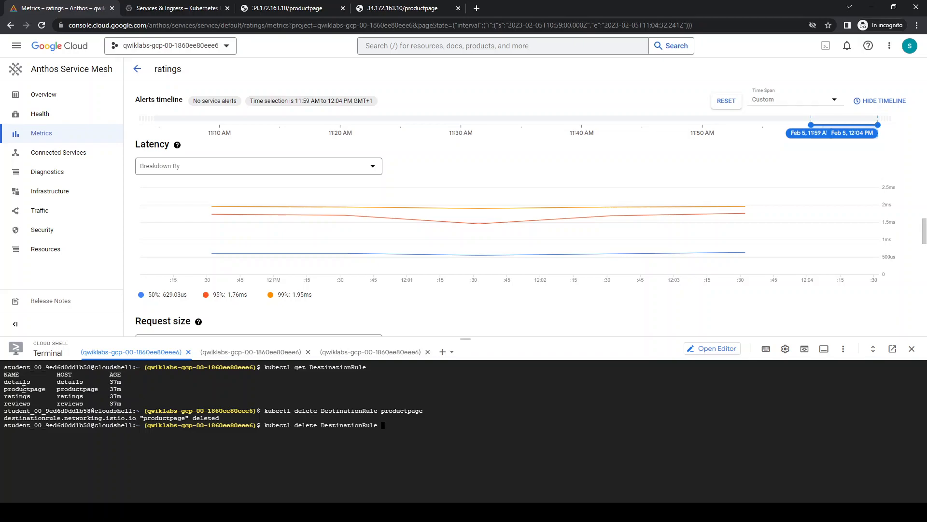
pyautogui.doubleClick(24, 382)
pyautogui.write('details')
pyautogui.press('Return')
# Delete the ratings destination rule by reusing the kubectl delete DestinationRule command
pyautogui.press('Up')
pyautogui.press('BackSpace')
pyautogui.press('BackSpace')
pyautogui.press('BackSpace')
pyautogui.press('BackSpace')
pyautogui.press('BackSpace')
pyautogui.press('BackSpace')
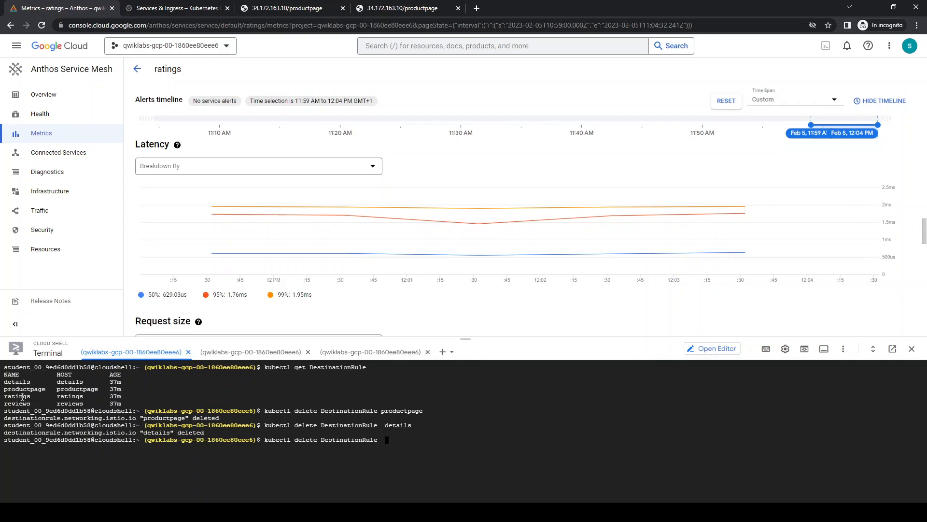
pyautogui.doubleClick(19, 396)
pyautogui.write('ratings')
pyautogui.press('Return')
# Delete the reviews destination rule by reusing the kubectl delete DestinationRule command
pyautogui.press('Up')
pyautogui.press('BackSpace')
pyautogui.press('BackSpace')
pyautogui.press('BackSpace')
pyautogui.press('BackSpace')
pyautogui.press('BackSpace')
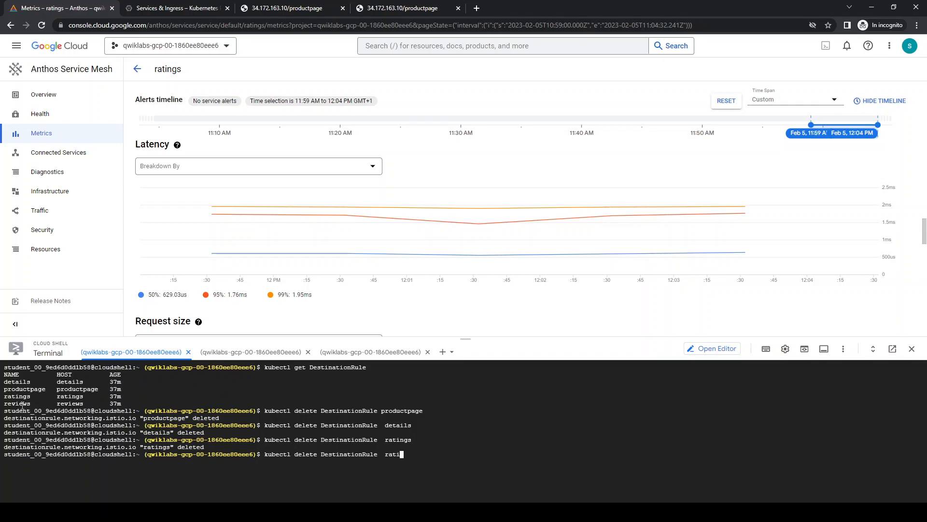
pyautogui.write('eviews')
pyautogui.press('Return')
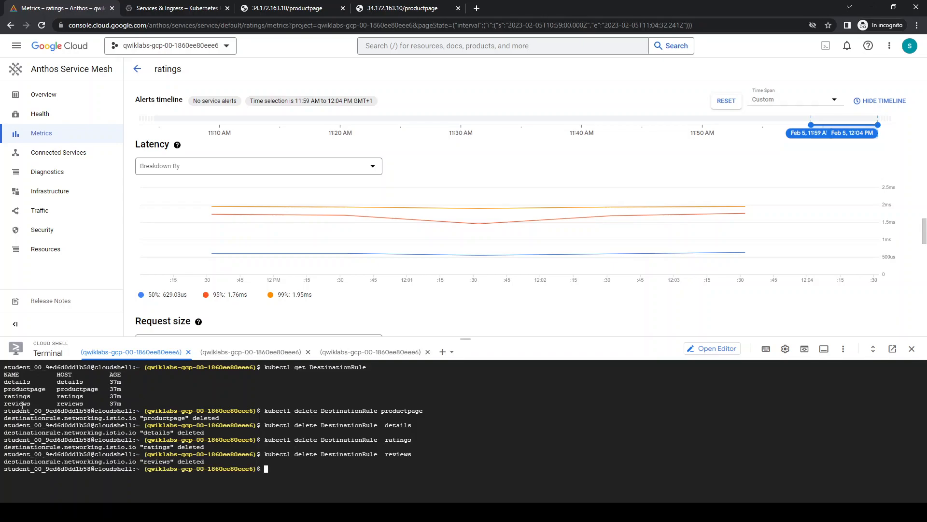
# Clear the terminal and reload the first product page tab to check the site without destination rules
pyautogui.hotkey('ctrl', 'l')
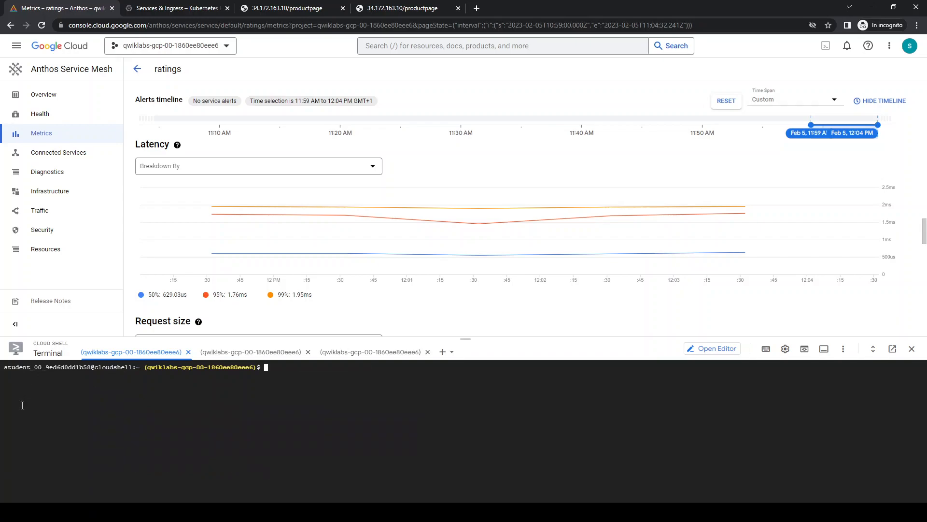
pyautogui.click(261, 9)
pyautogui.press('F5')
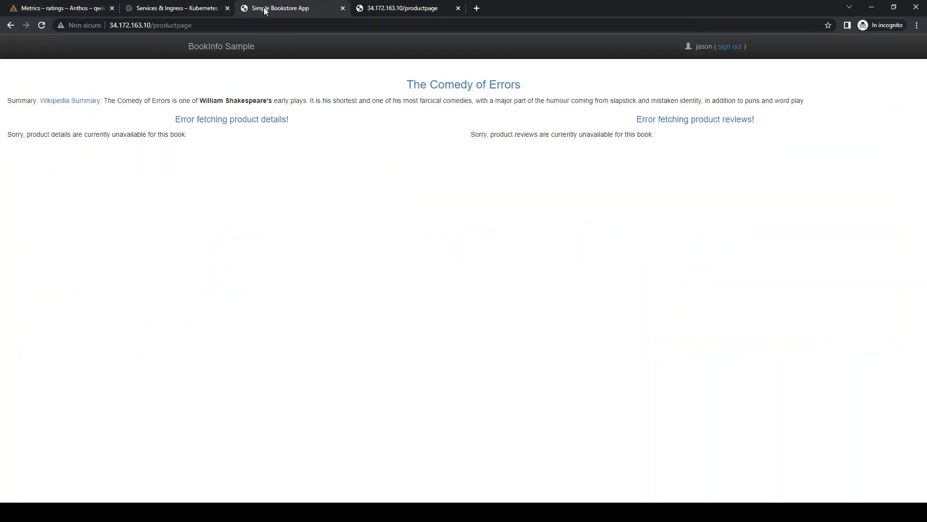